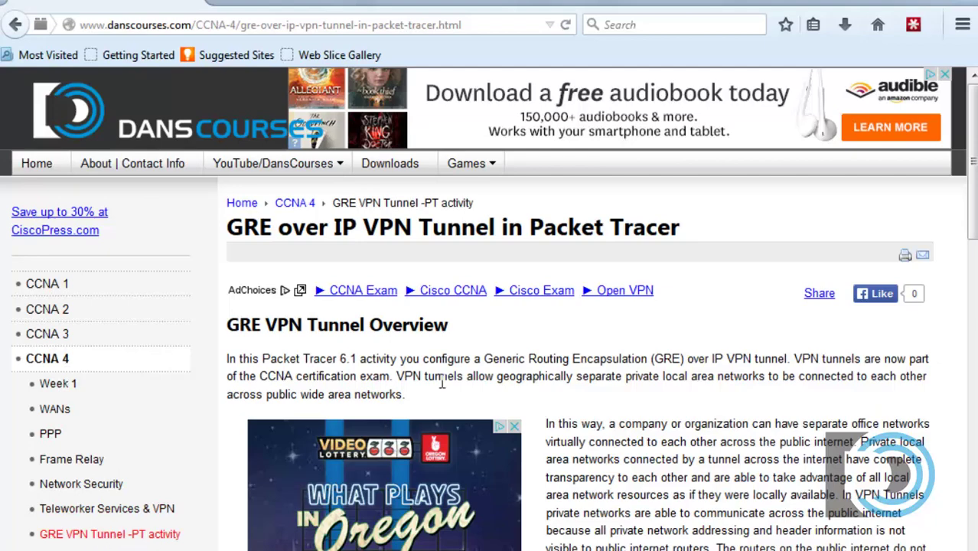
- Review the topology diagram and the GREoverIP_tunnel.zip download on the GRE over IP VPN tunnel page
left_click_drag(972, 163, 973, 451)
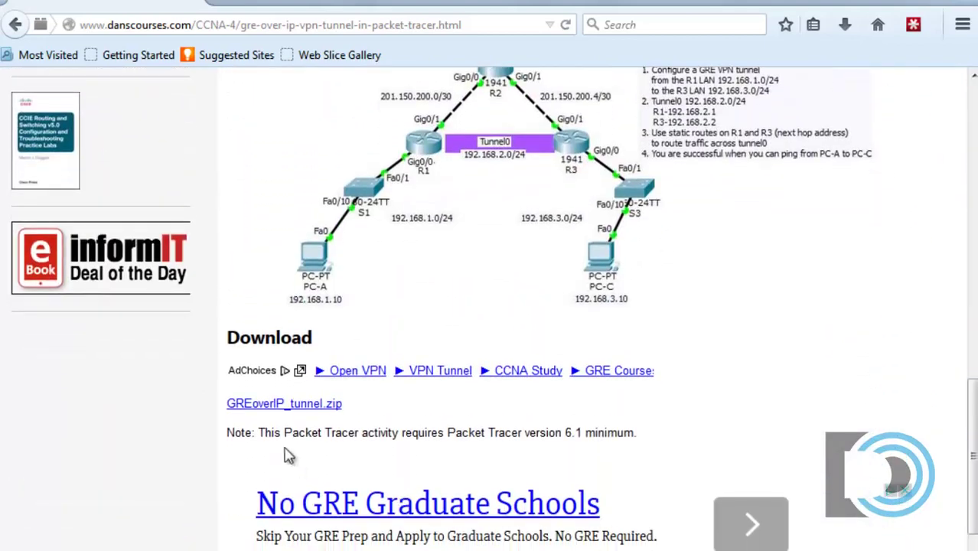
left_click(268, 405)
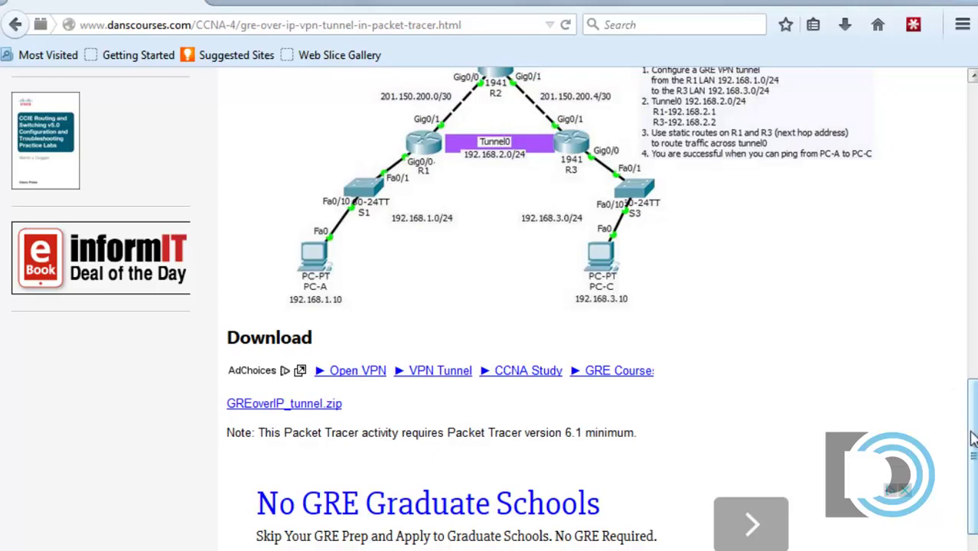
left_click_drag(972, 438, 972, 130)
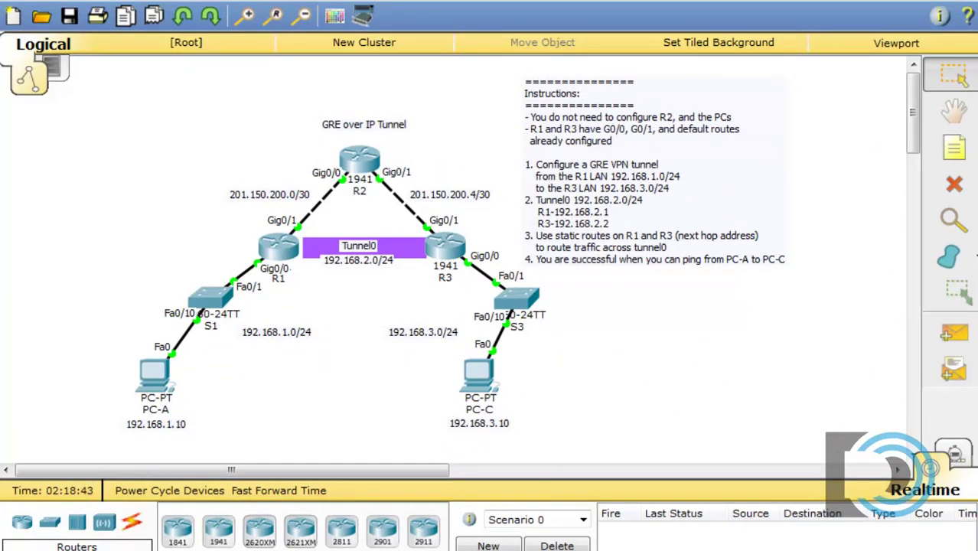
- Switch to Packet Tracer and read the GRE VPN tunnel activity instructions, moving their window clear of the topology
left_click(106, 511)
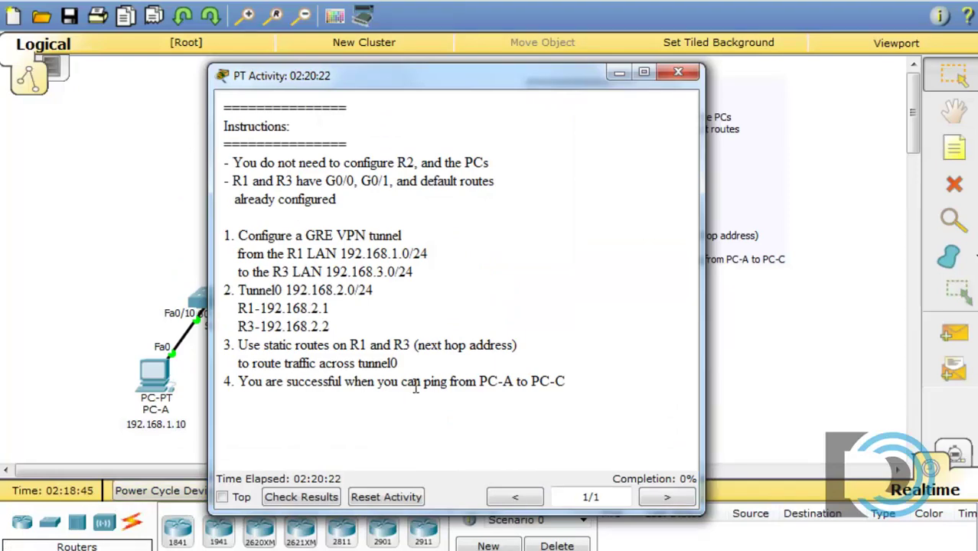
left_click_drag(429, 74, 597, 50)
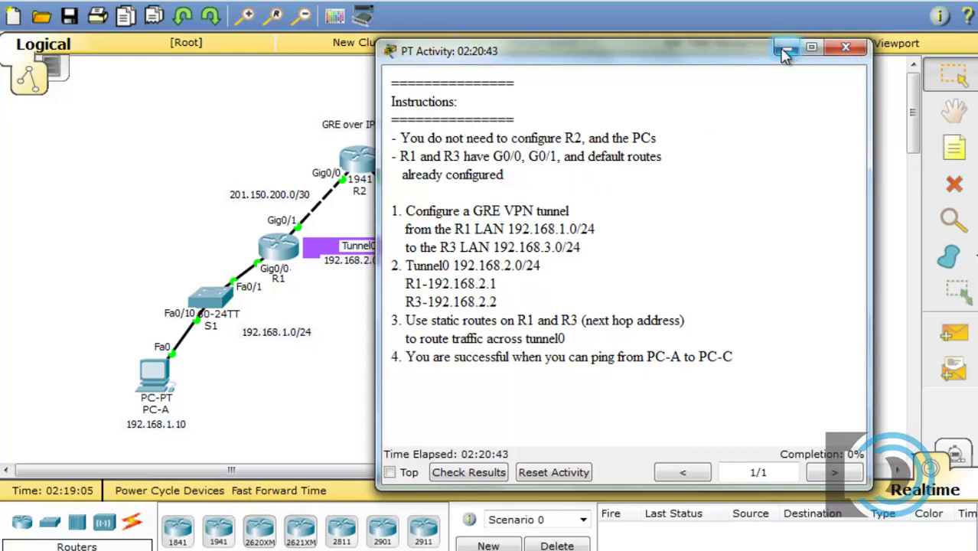
left_click_drag(715, 54, 666, 550)
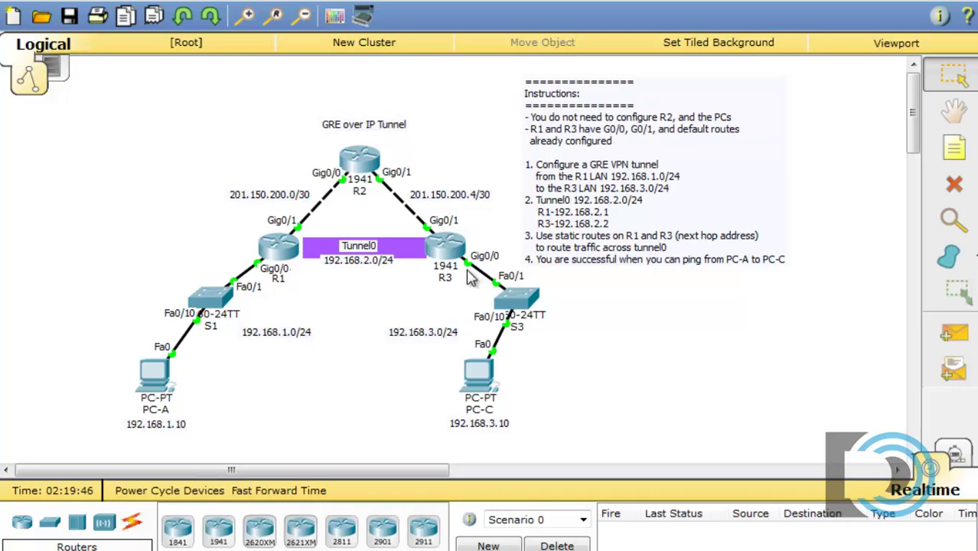
- Open router R2's command line, enter privileged mode and display its routing table with show ip route
left_click(360, 177)
left_click(275, 96)
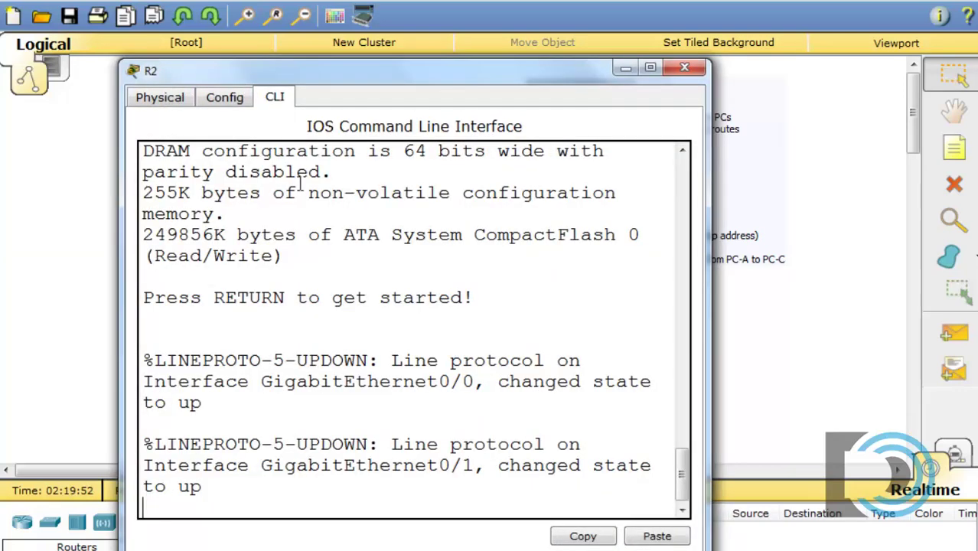
key("Return")
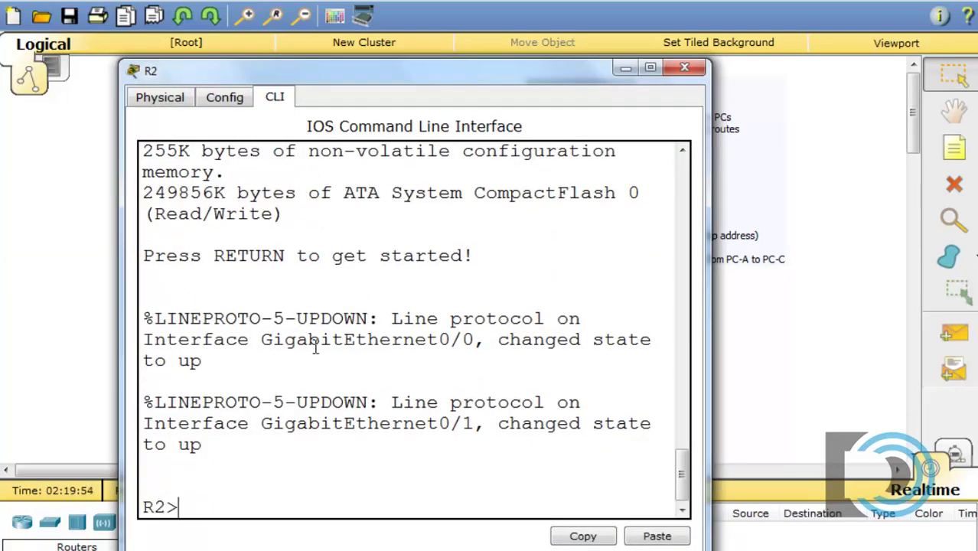
type("en")
key("Return")
type("show i")
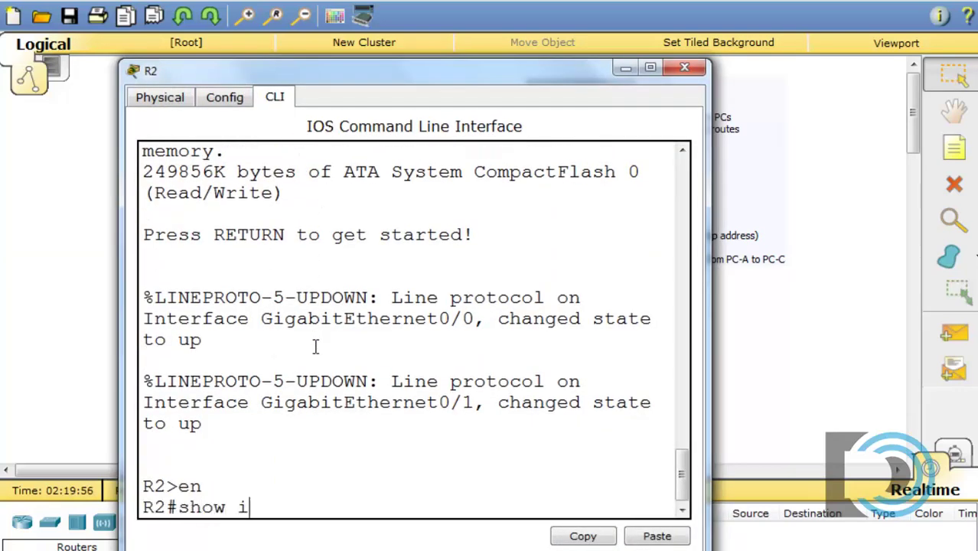
type("p route")
key("Return")
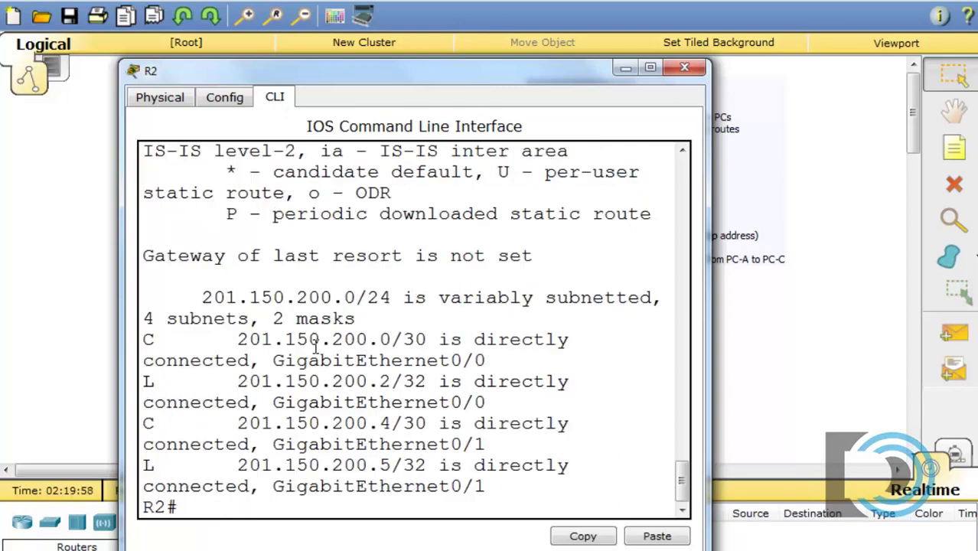
- Widen R2's window to examine the routing table entries on single lines, and close it
left_click_drag(344, 61, 246, 4)
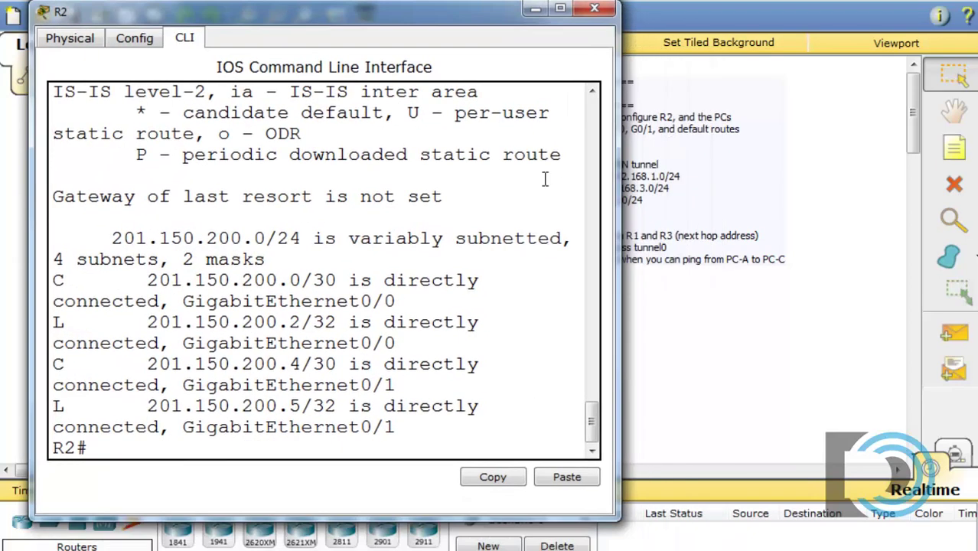
left_click_drag(607, 198, 958, 195)
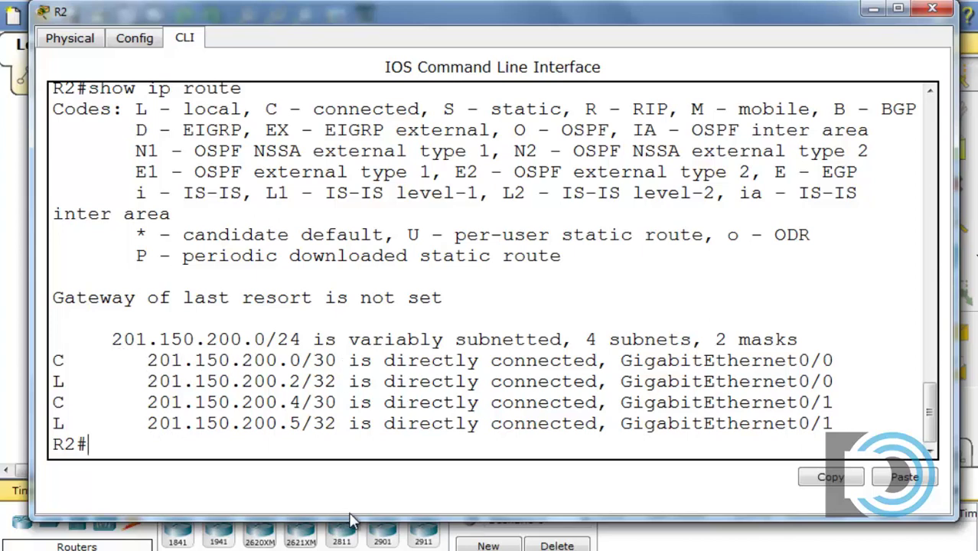
left_click(932, 9)
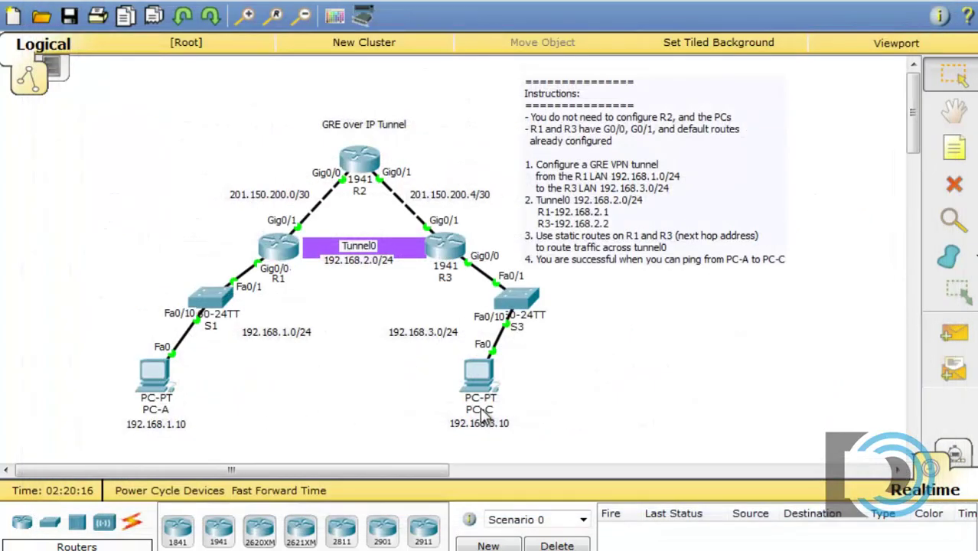
- Test connectivity from PC-A's command prompt by pinging PC-C at 192.168.3.10, and close PC-A's window
left_click(154, 374)
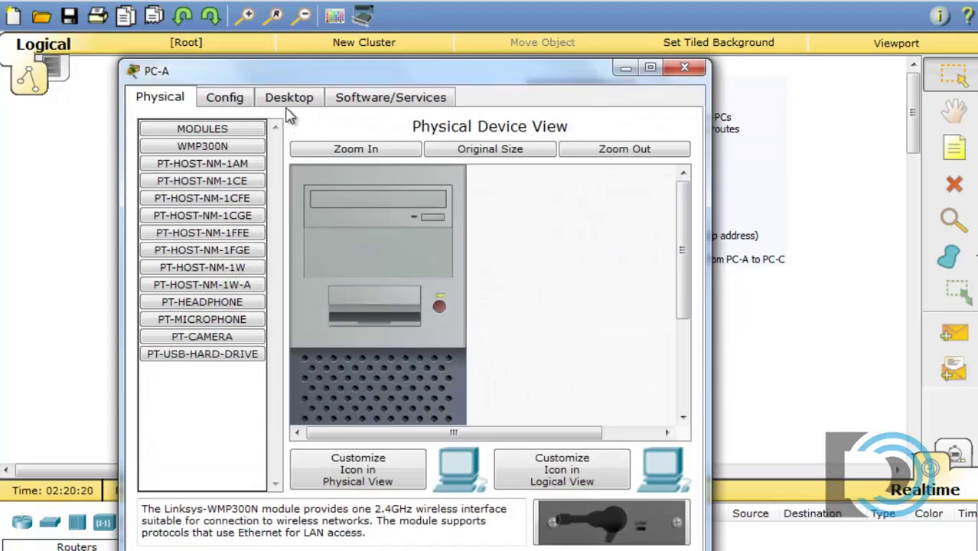
left_click(287, 97)
left_click(490, 148)
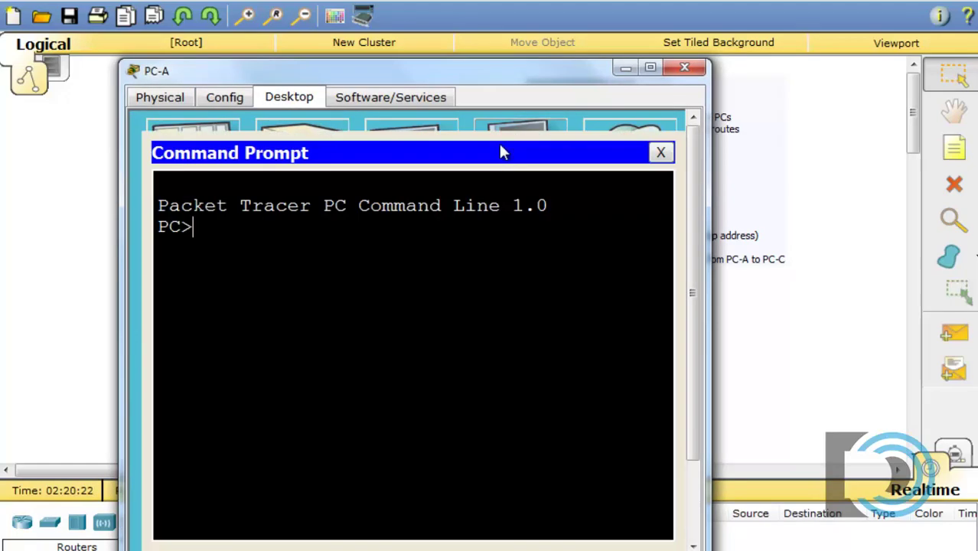
type("ping")
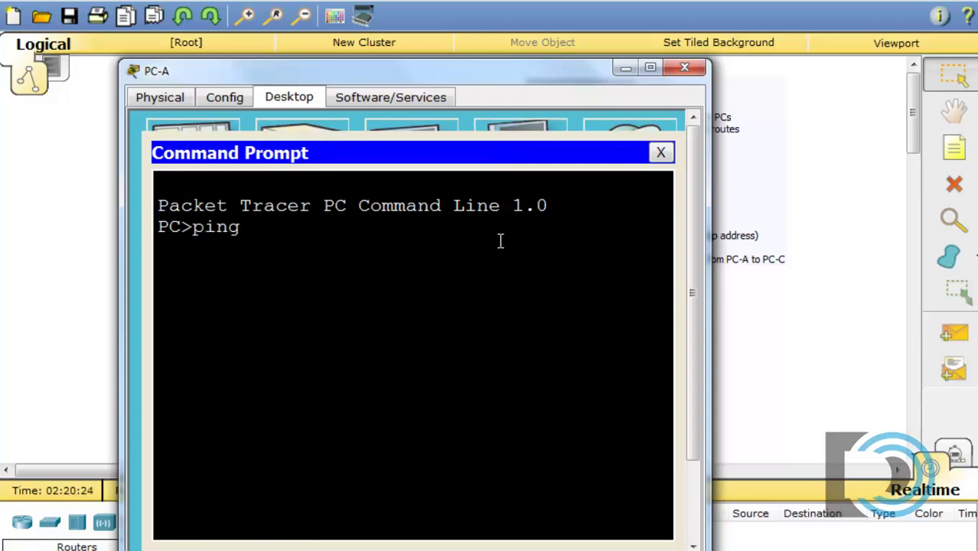
type(" 192.168.3.10")
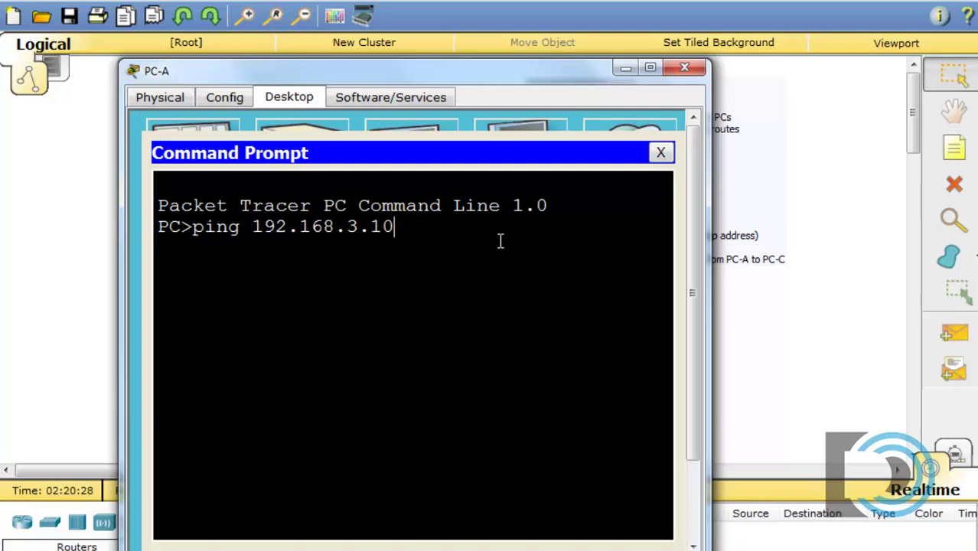
key("Return")
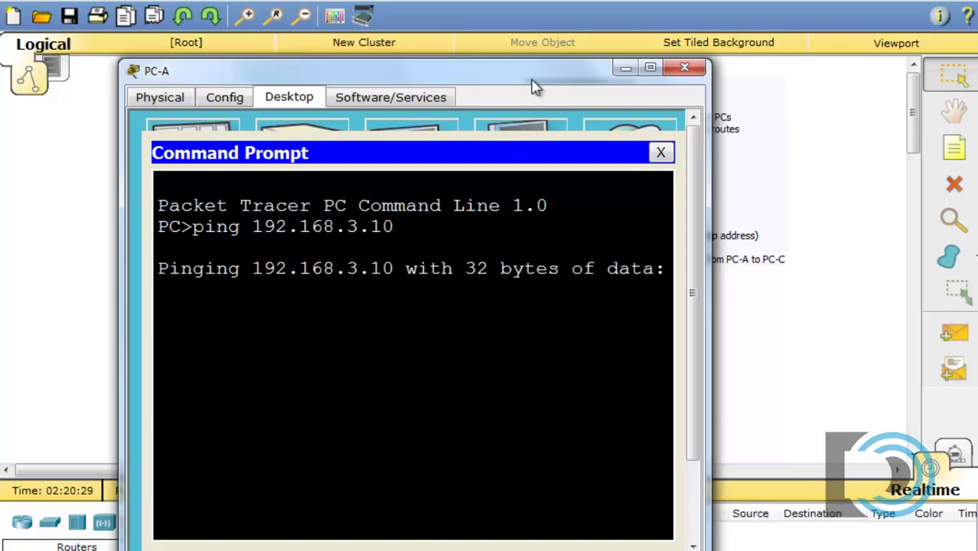
left_click_drag(532, 80, 780, 12)
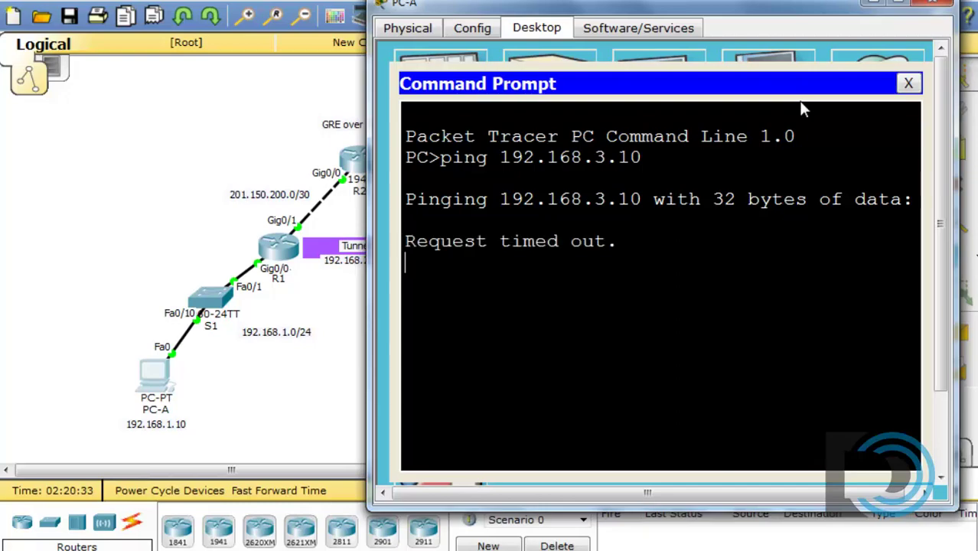
left_click(910, 85)
left_click(933, 3)
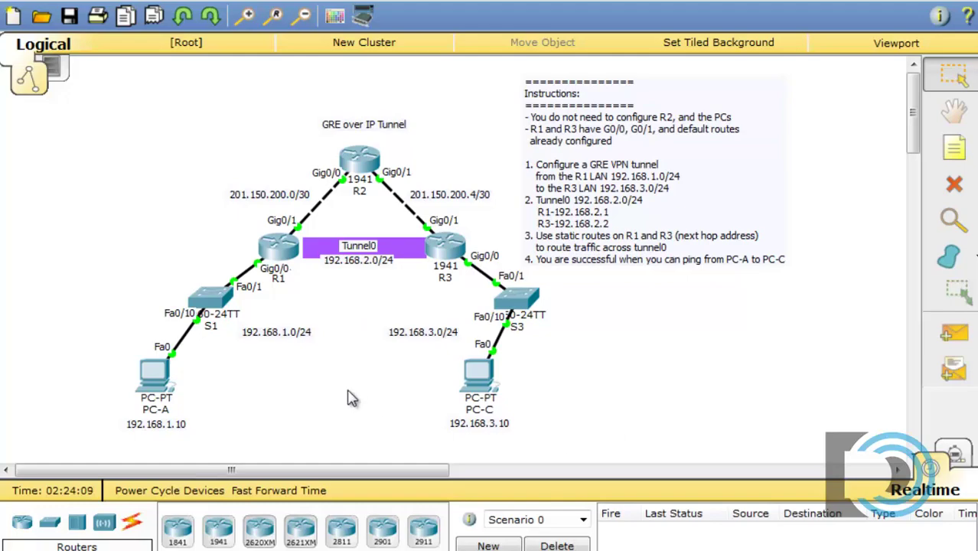
- Open router R1's command line in a widened window and enter global configuration mode
left_click(283, 253)
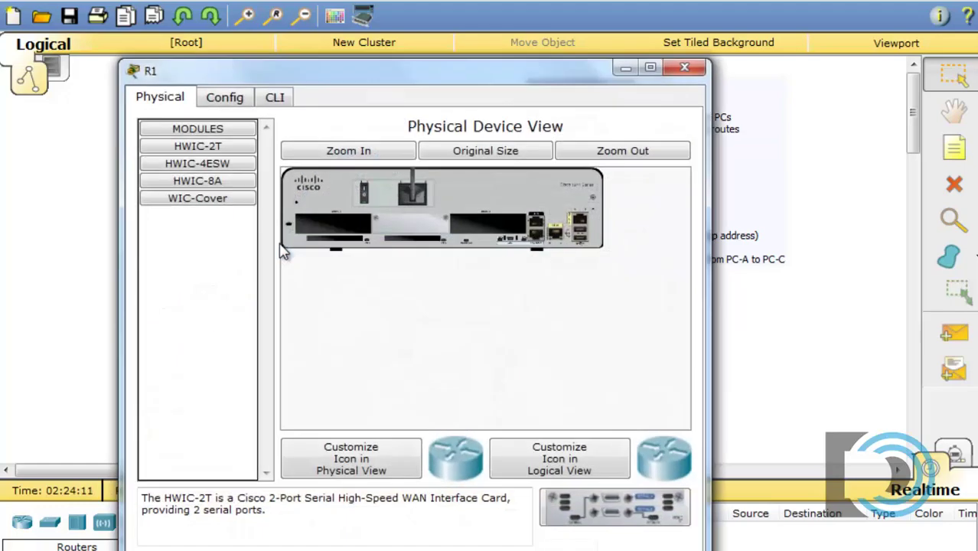
left_click_drag(230, 60, 130, 6)
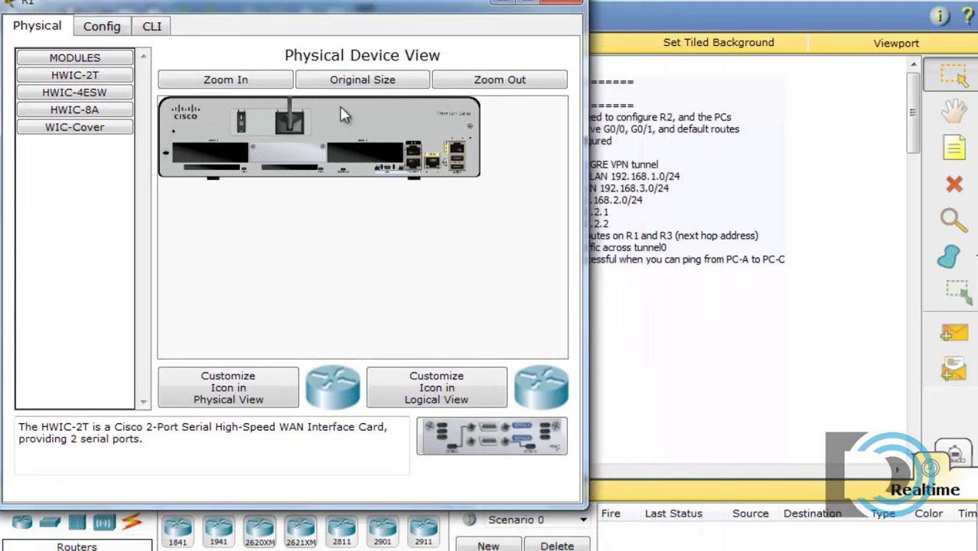
left_click_drag(586, 188, 949, 202)
left_click(152, 31)
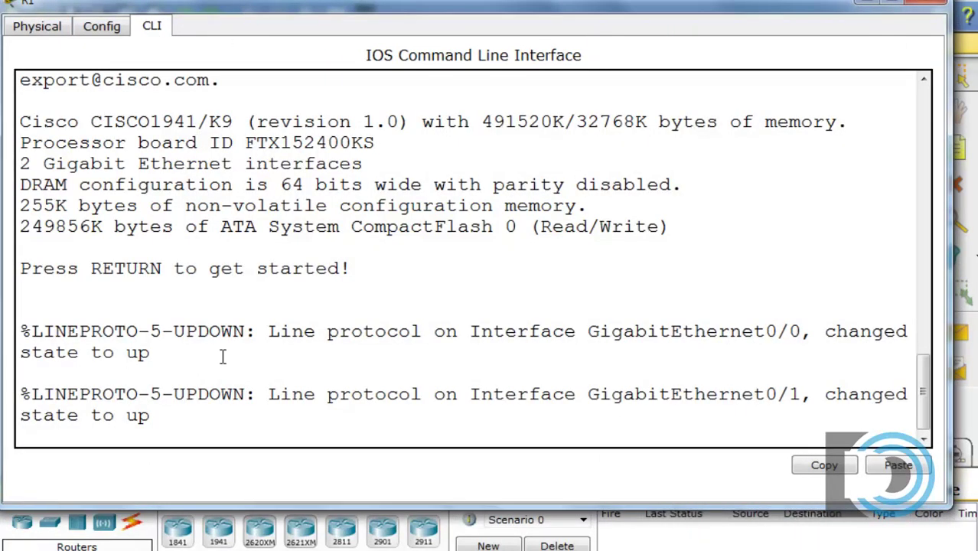
key("Return")
type("en")
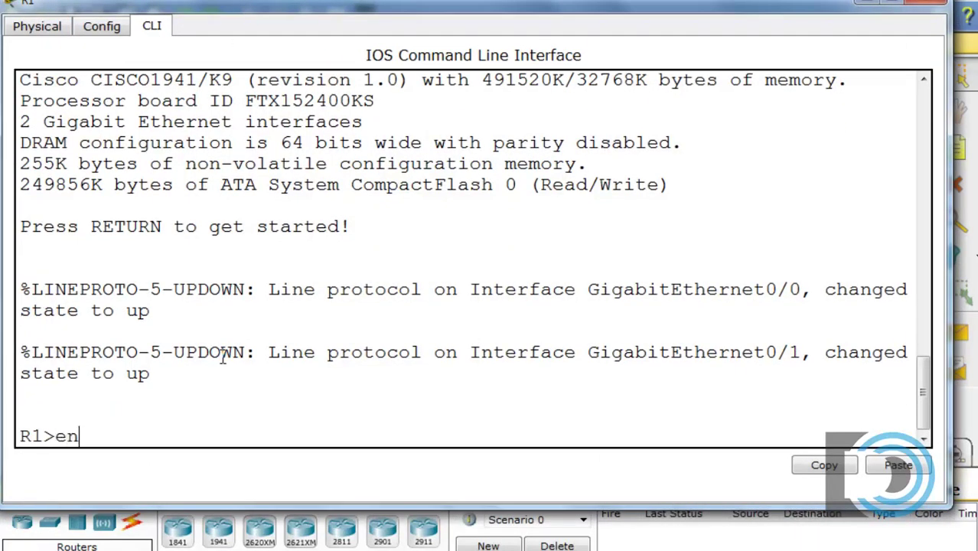
key("Return")
type("conf t")
key("Return")
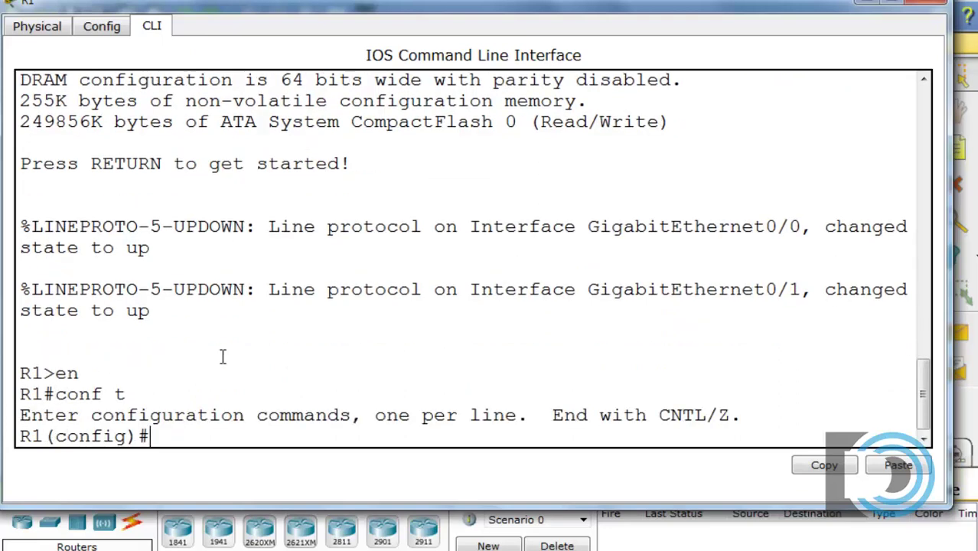
- Create tunnel interface 0 on R1 with int tun0 and stay in its interface configuration
type("int tun")
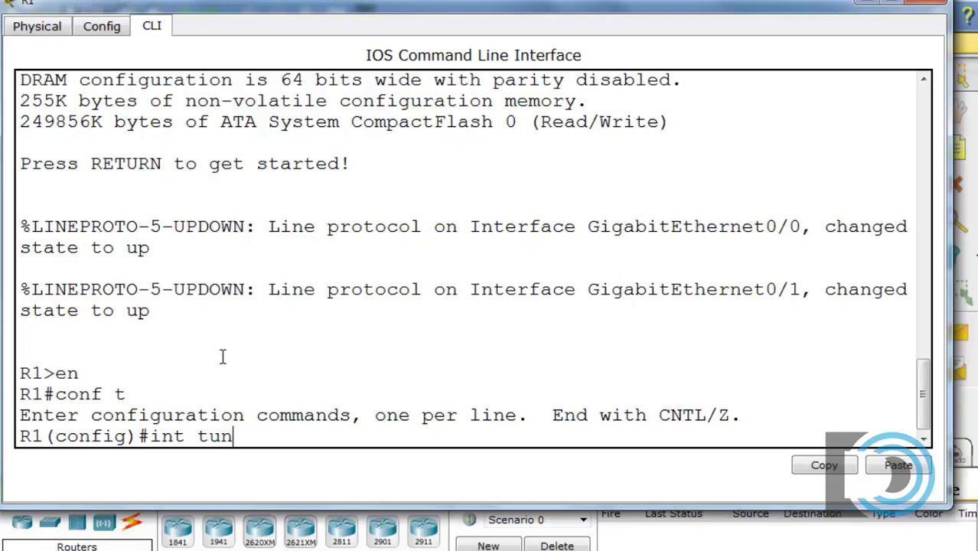
type("0")
key("Return")
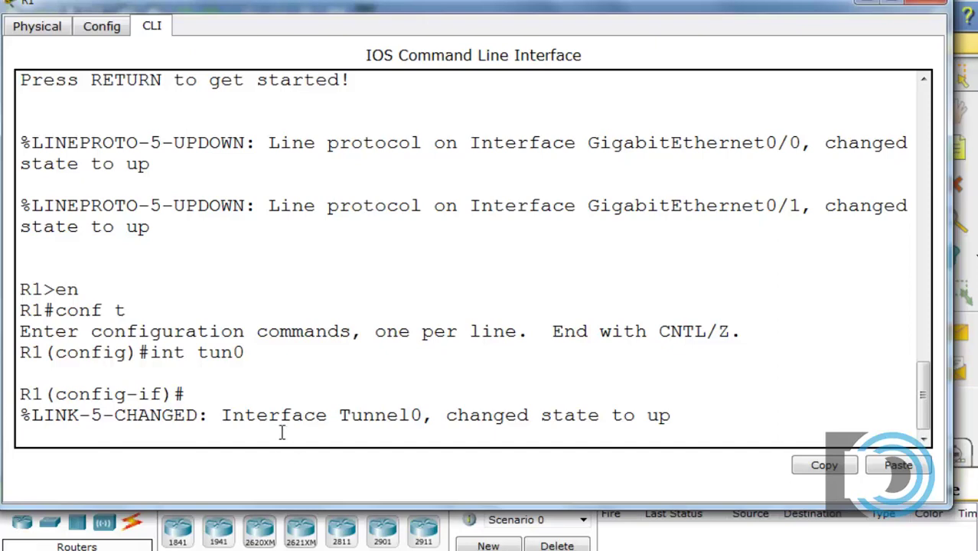
key("Return")
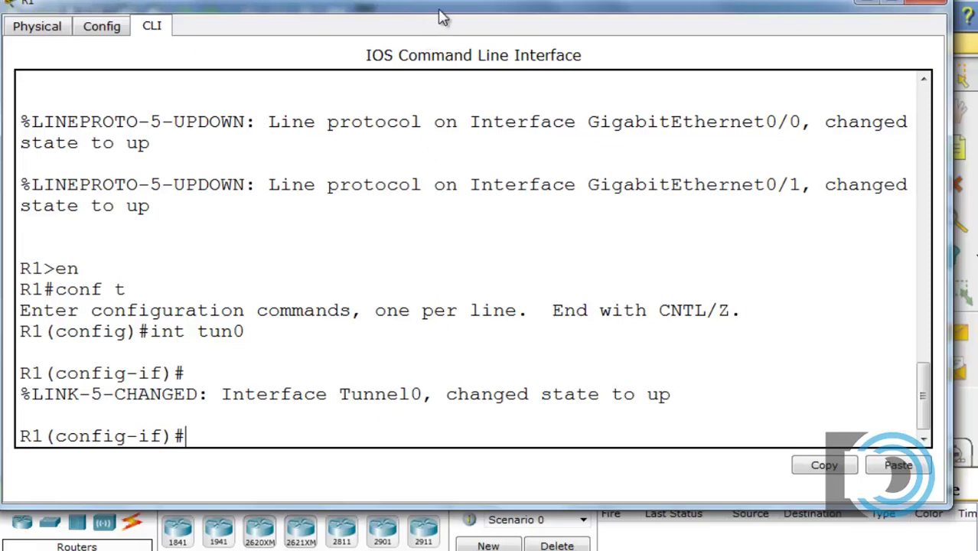
- Check the tunnel addressing in the topology and assign R1's Tunnel0 the IP address 192.168.2.1 with mask 255.255.255.0
left_click_drag(438, 8, 447, 439)
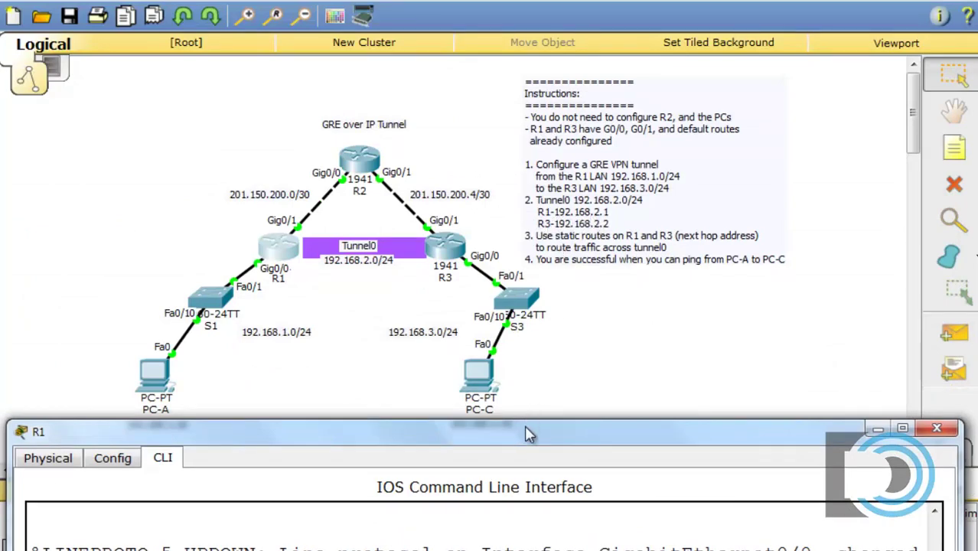
left_click_drag(527, 438, 518, 30)
type("ip ad")
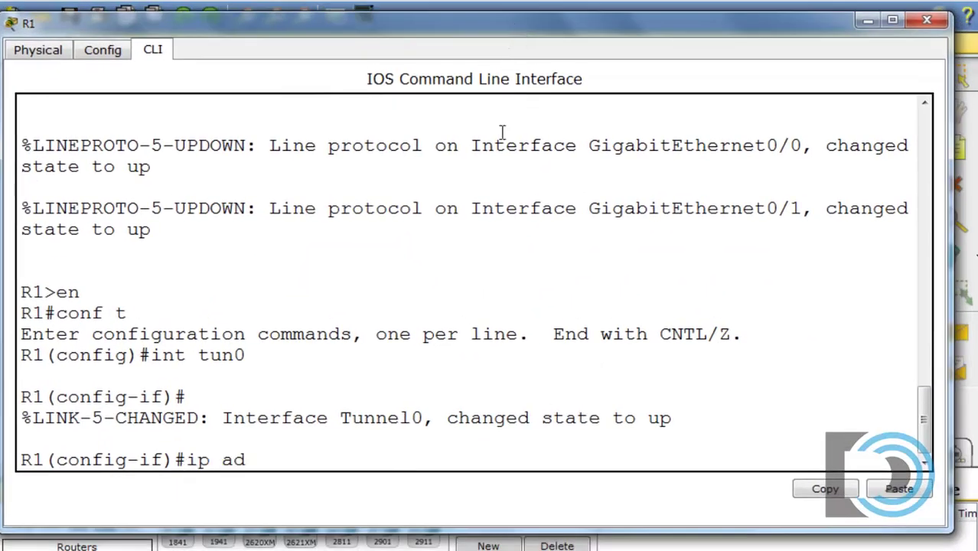
type("dress 192")
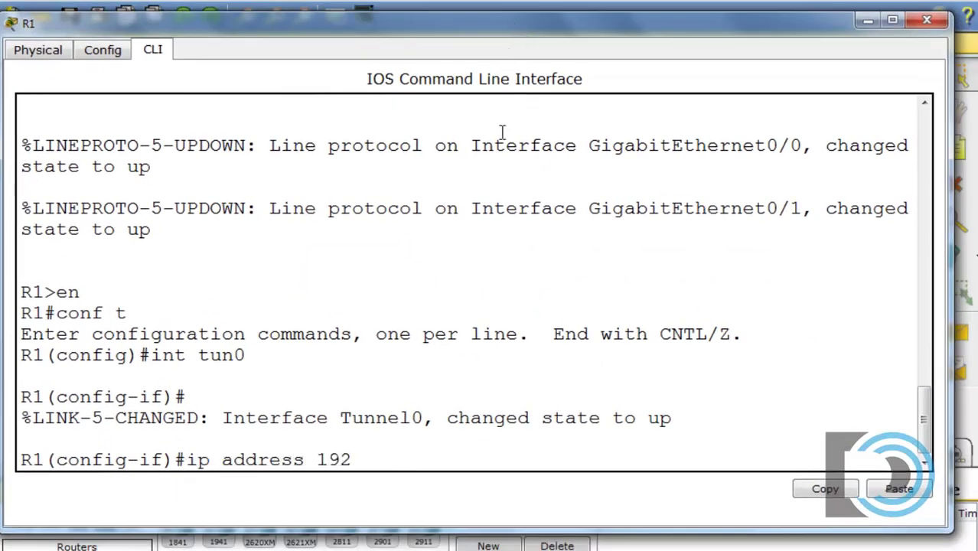
type(".168.2.168.2.")
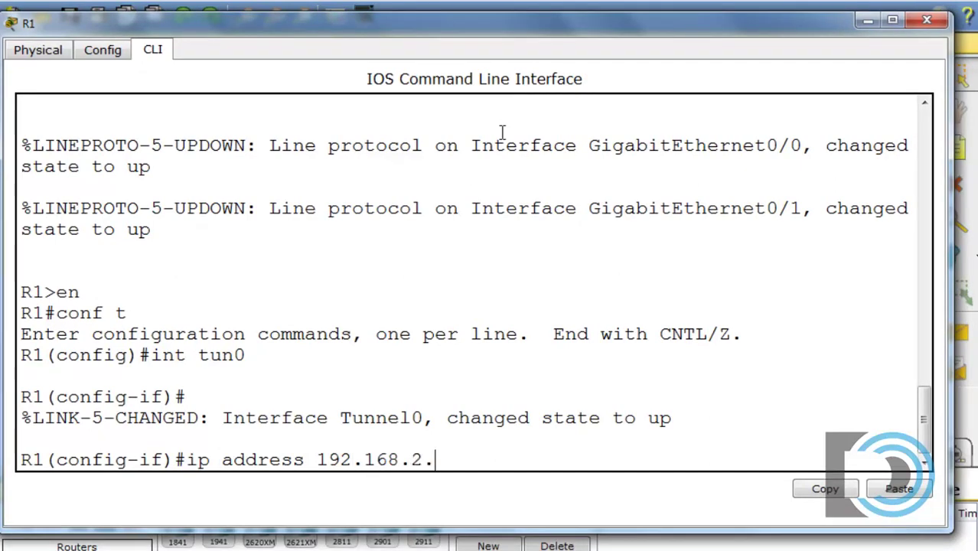
type("1 255.255.25")
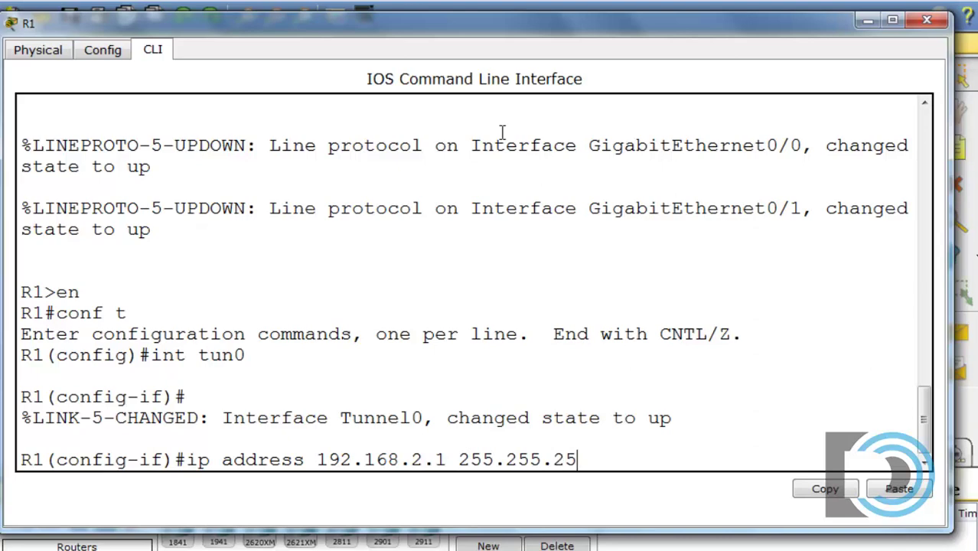
type("5.0")
key("Return")
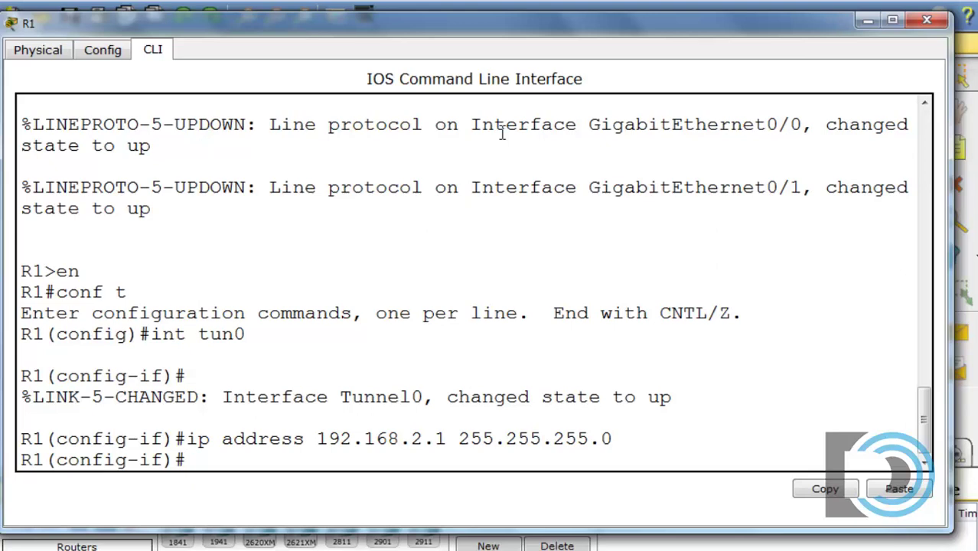
- List the available tunnel options on R1's Tunnel0, check the topology, and set the tunnel source to interface g0/1
type("tunnel ?")
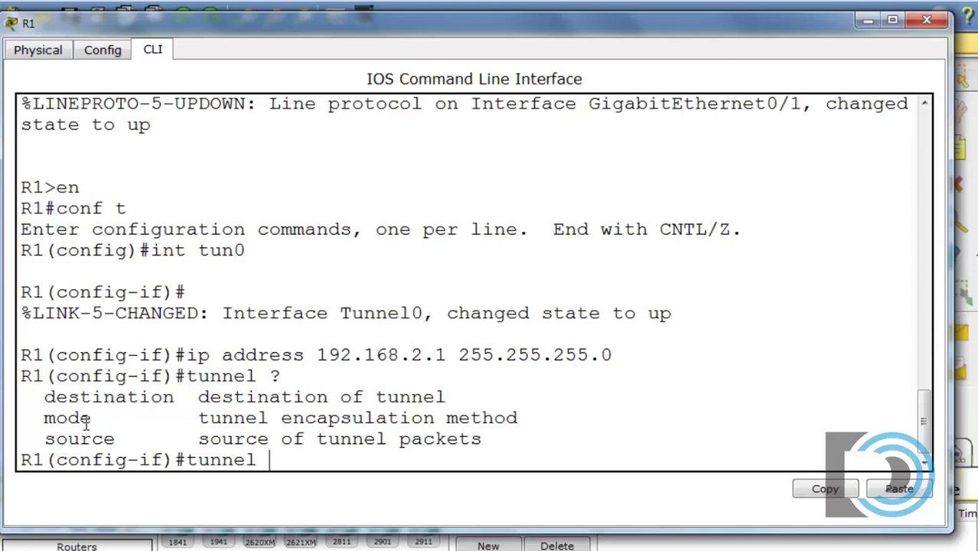
type("sour")
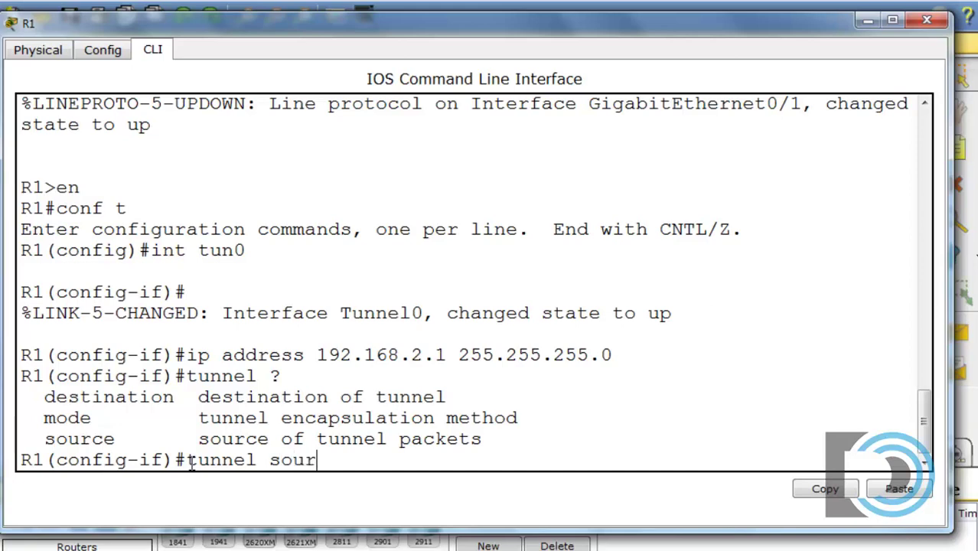
type("ce ?")
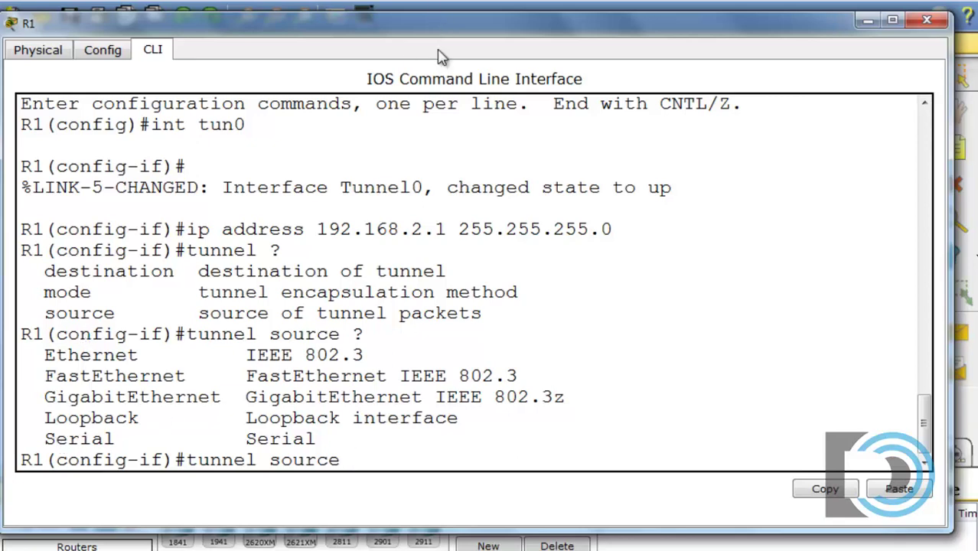
type("g0/")
left_click_drag(481, 39, 496, 390)
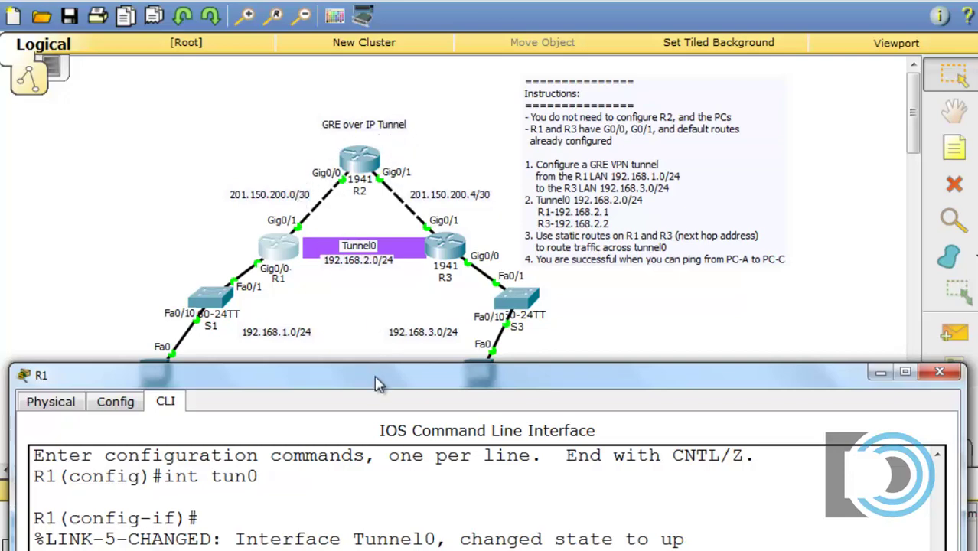
left_click_drag(375, 383, 363, 40)
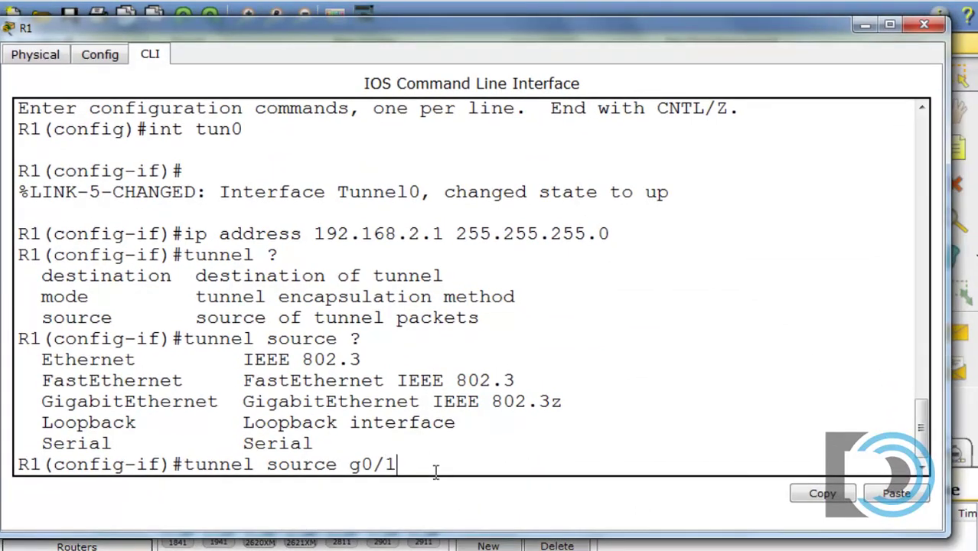
key("Return")
- Check the addressing of R3's outside link in the topology and set R1's tunnel destination to 201.150.200.6
type("tu")
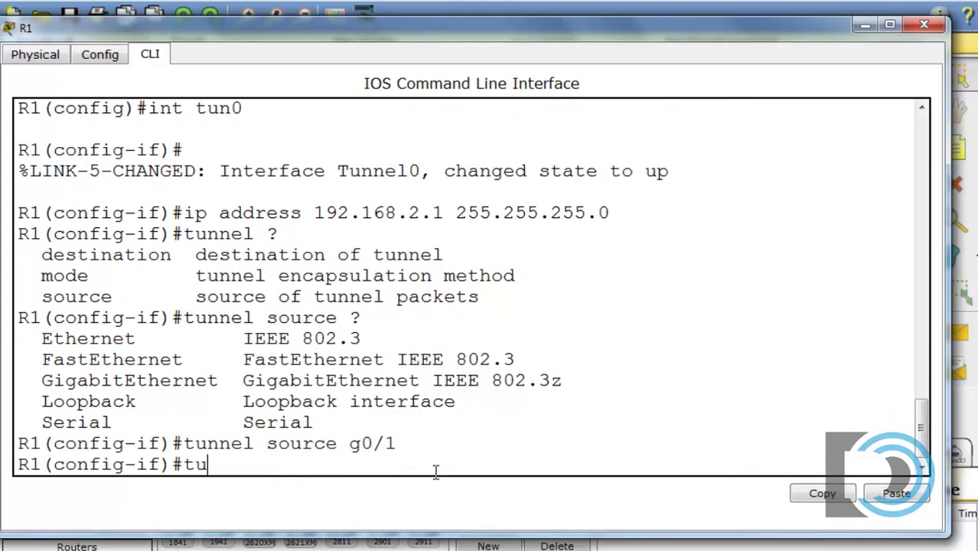
type("nnel destination")
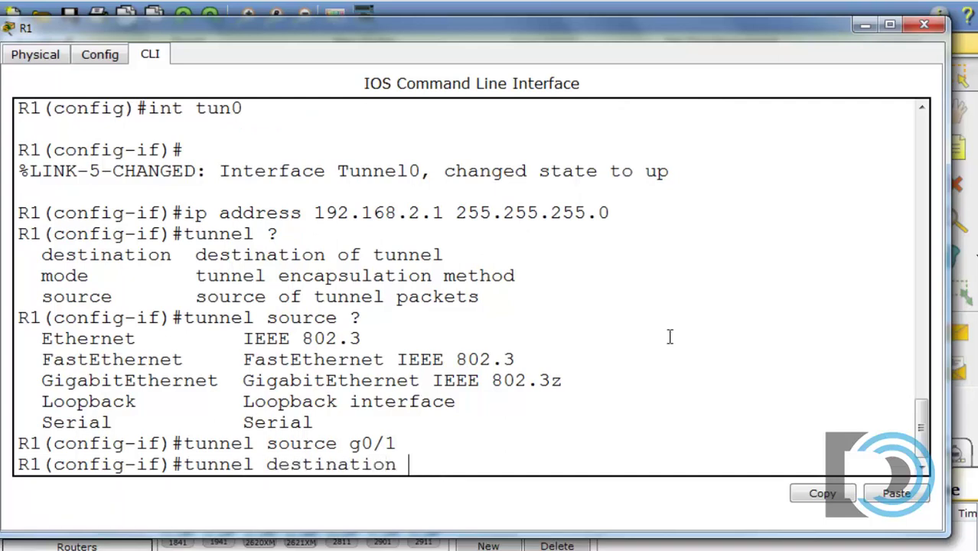
type(" ?")
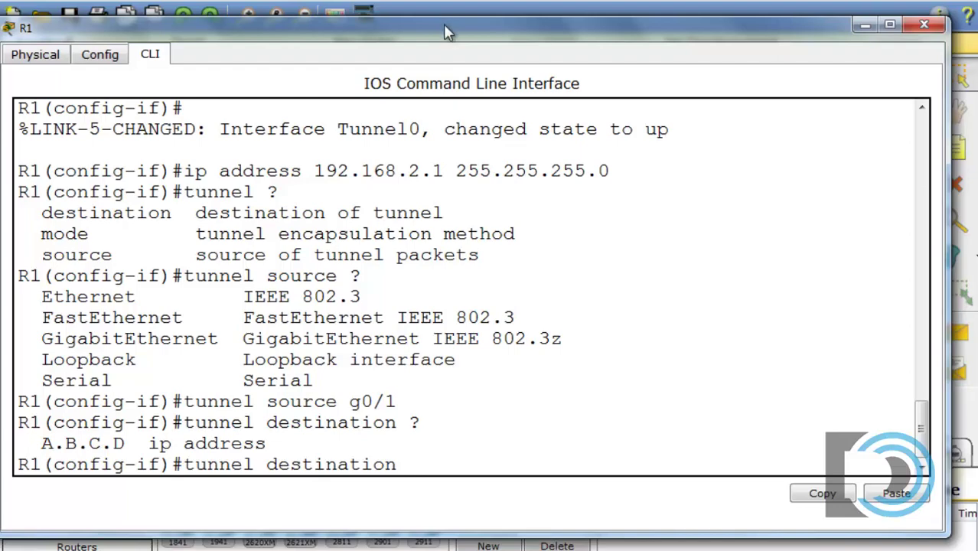
left_click_drag(447, 32, 454, 436)
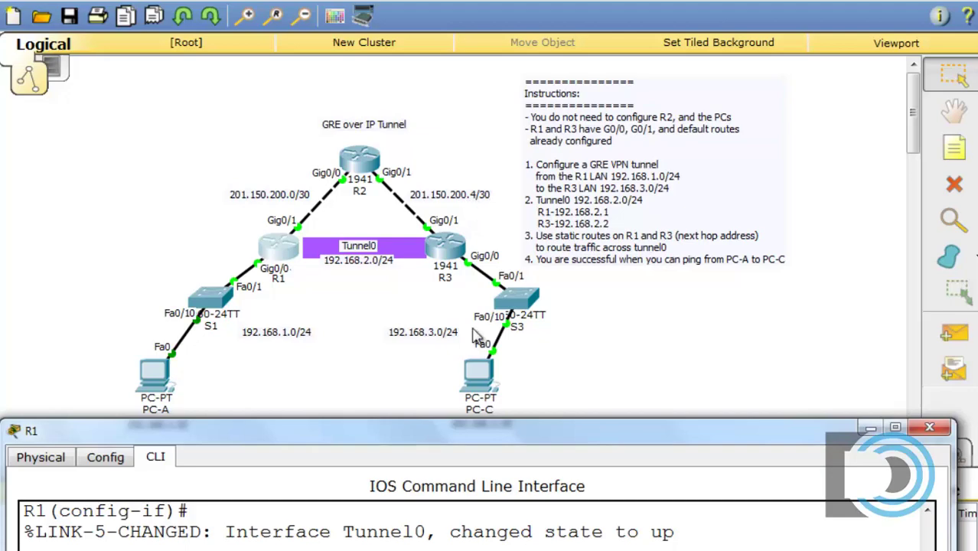
left_click_drag(473, 429, 467, 51)
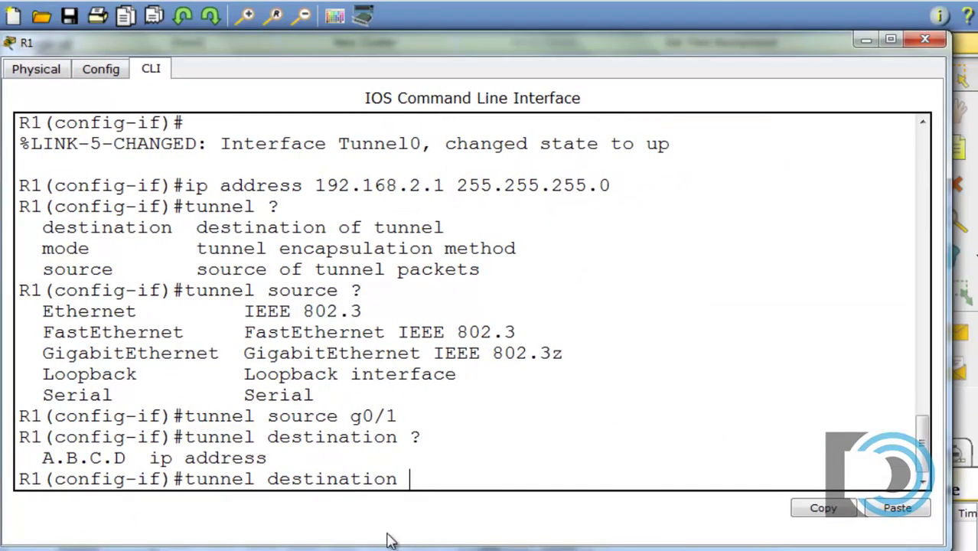
type("201")
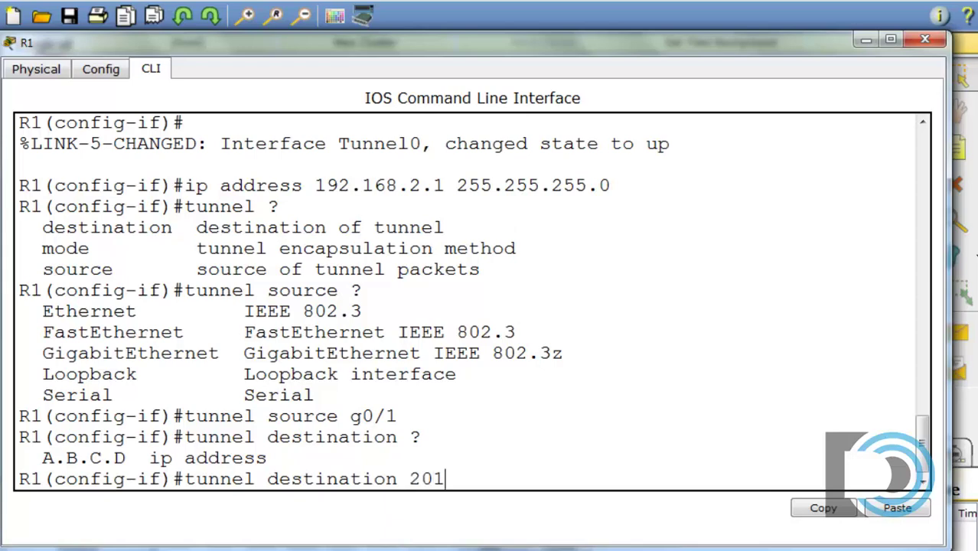
type(".150.200")
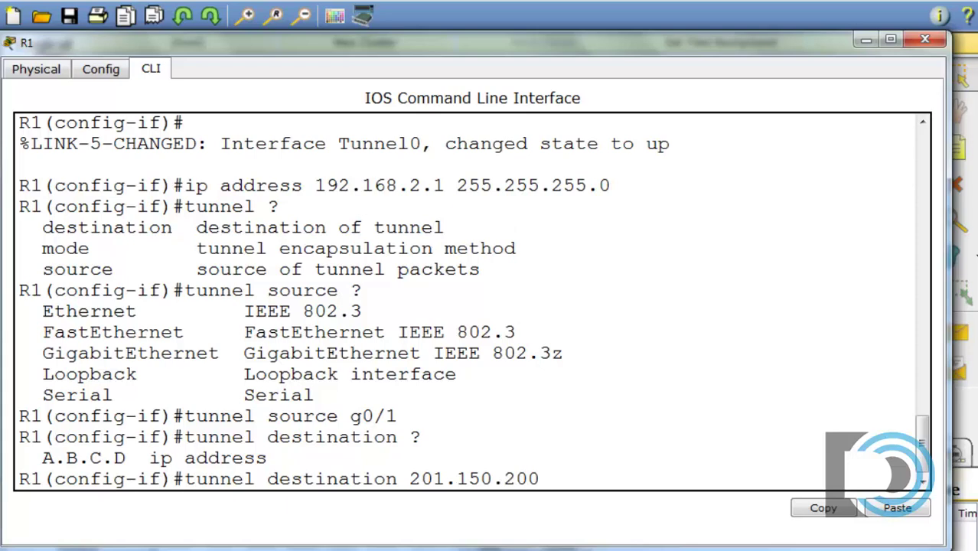
type(".6")
key("Return")
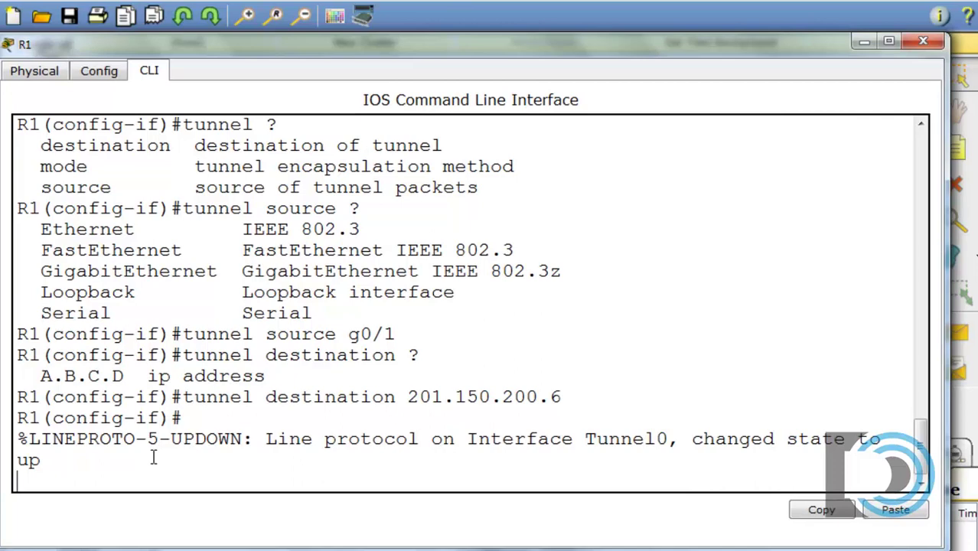
key("Return")
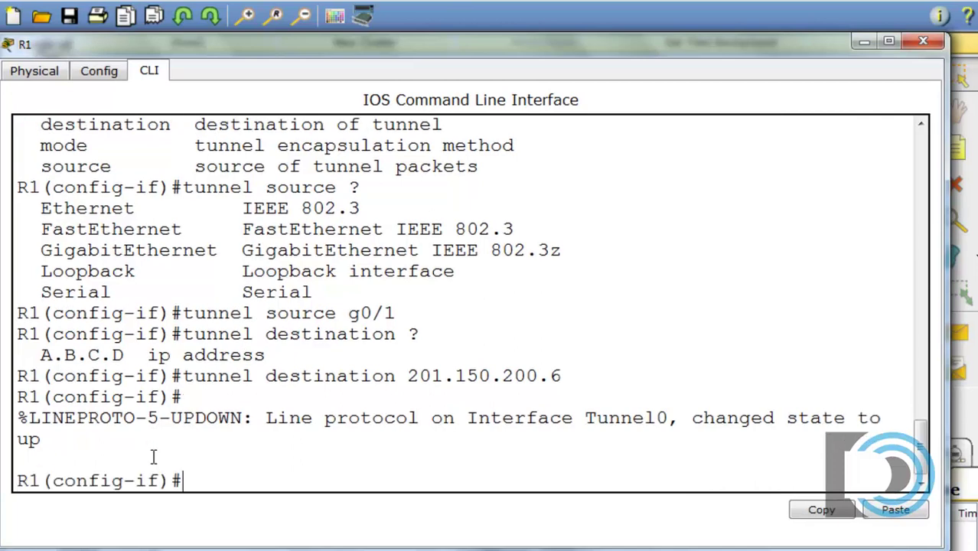
- Look up the tunnel mode options, set Tunnel0's mode to gre ip, and exit to R1's global configuration mode
type("tunnel ")
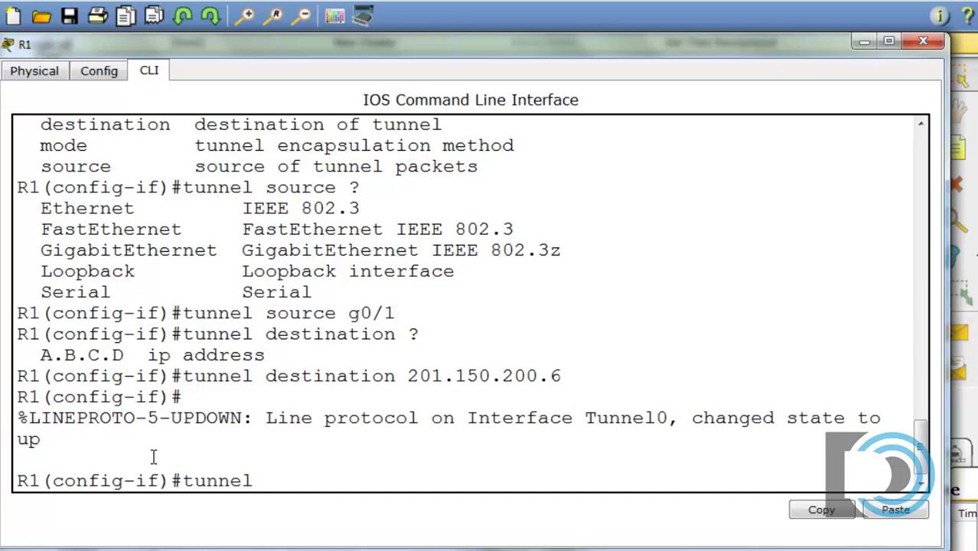
type("mode ?")
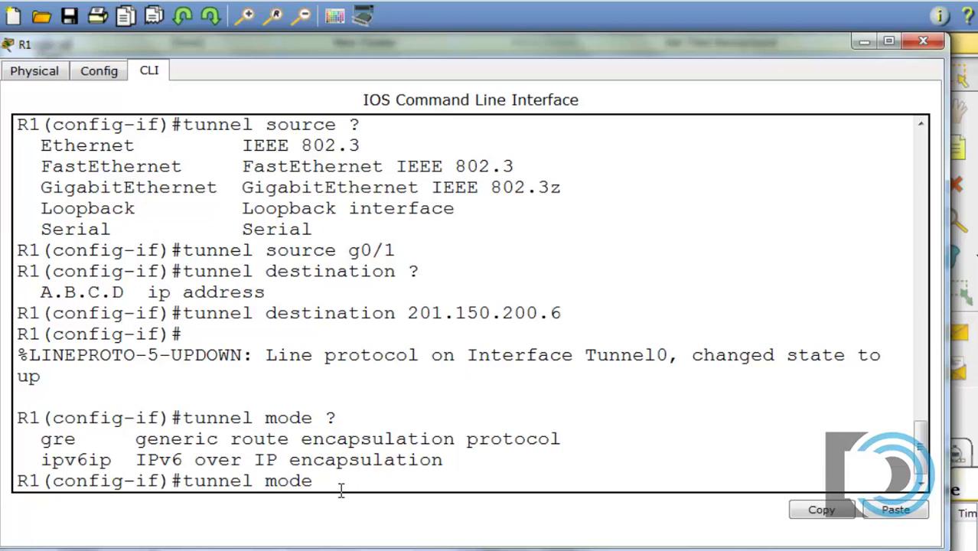
type("gre ?")
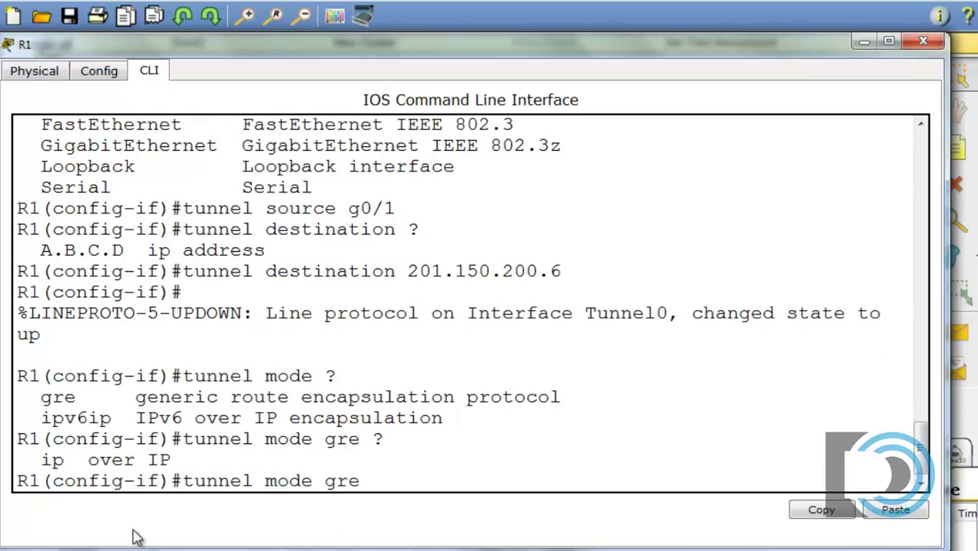
left_click_drag(42, 459, 200, 463)
left_click(373, 481)
type("ip")
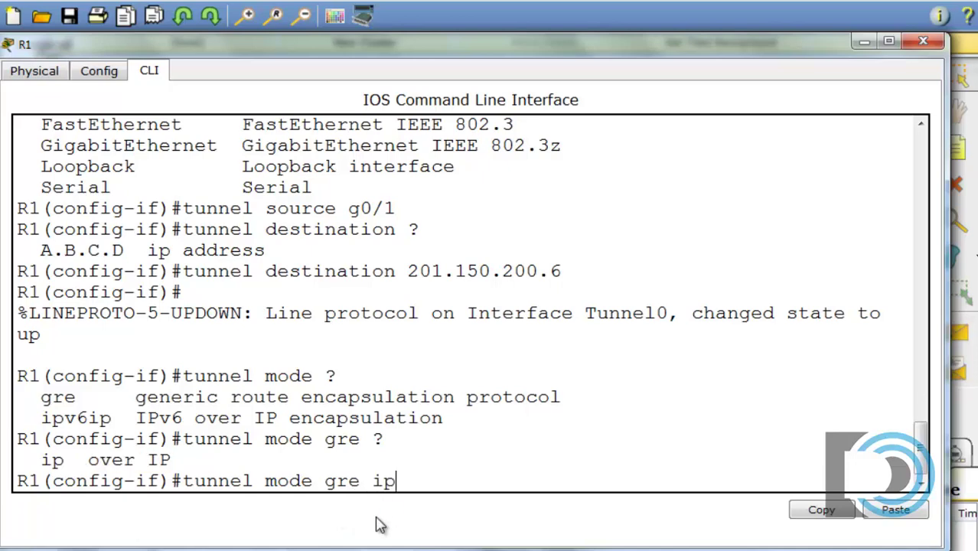
key("Return")
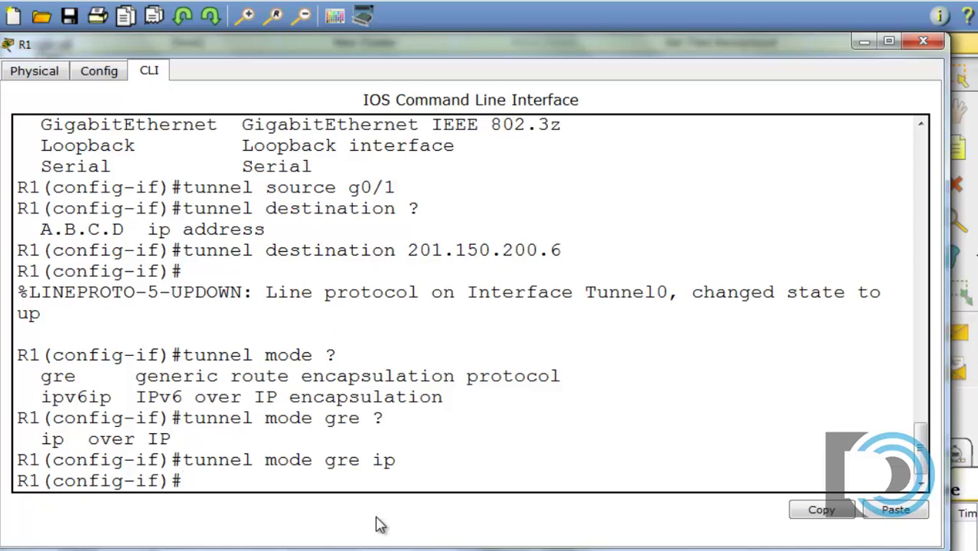
type("exit")
key("Return")
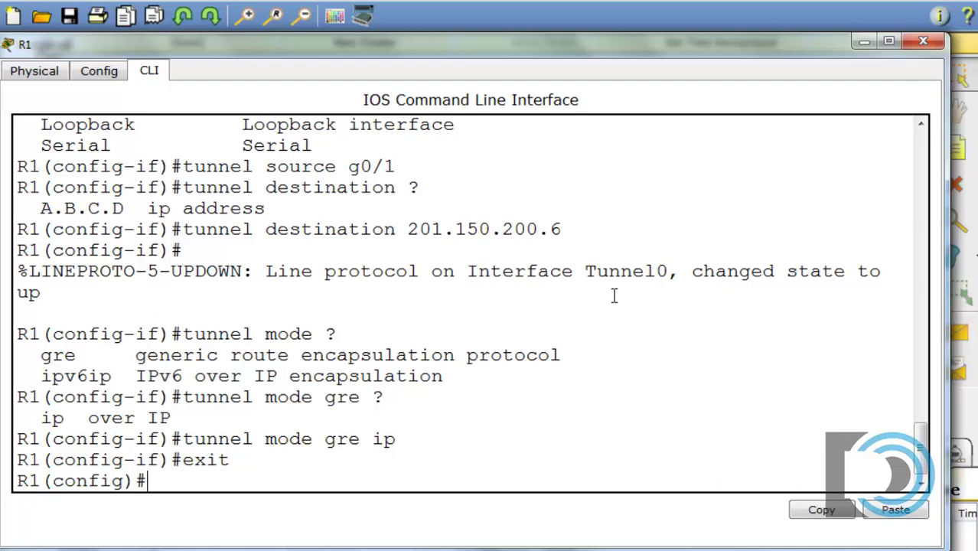
- Check the LAN addressing in the topology and add a static route on R1 to 192.168.3.0 255.255.255.0 via next hop 192.168.2.2
left_click_drag(528, 44, 556, 521)
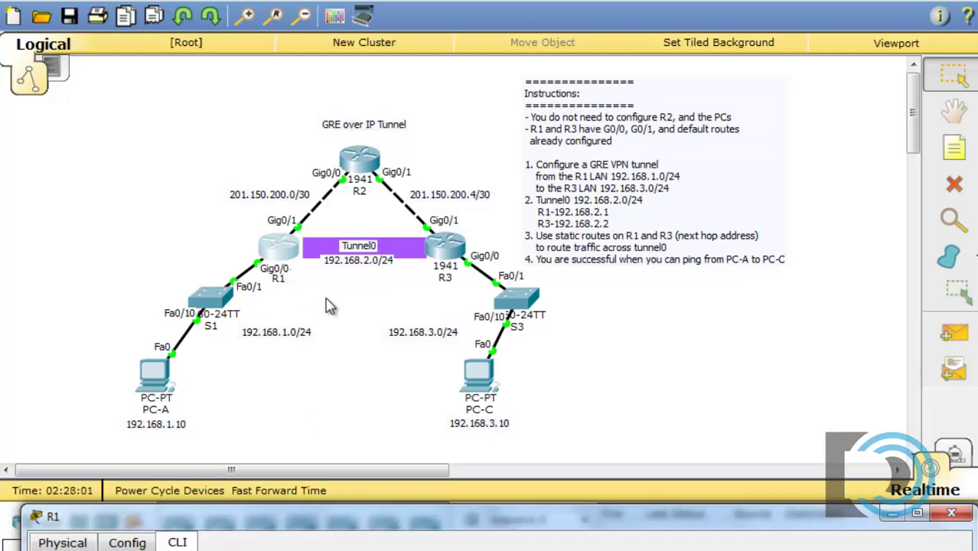
left_click_drag(472, 517, 450, 56)
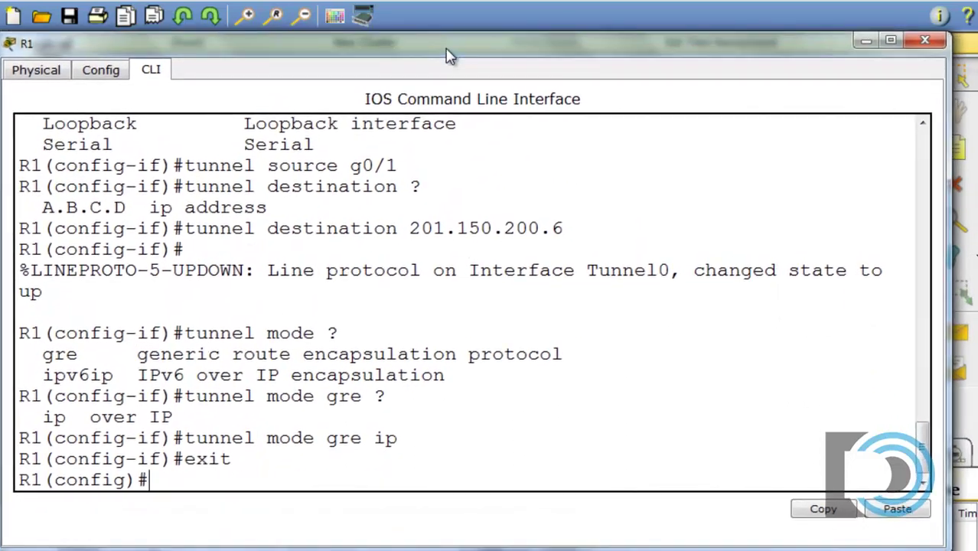
type("ip route ")
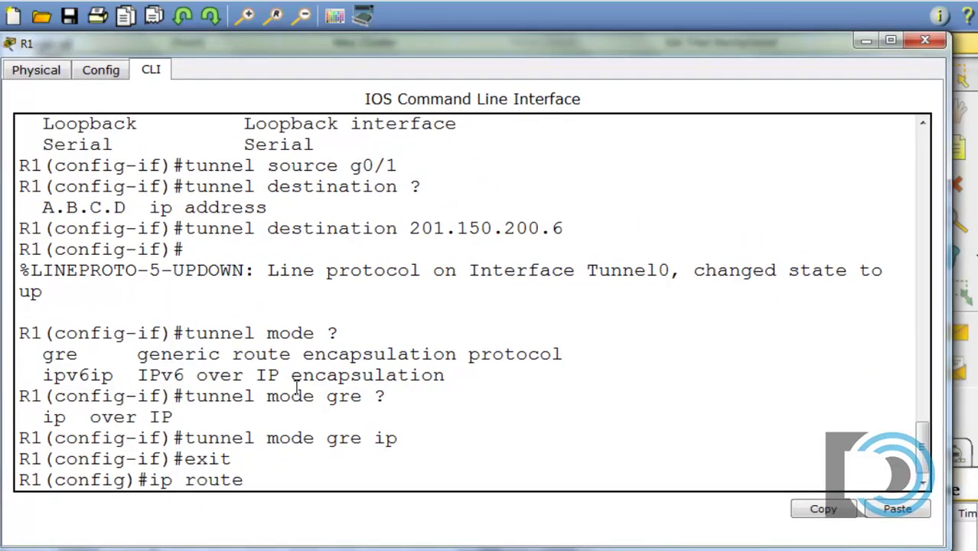
type("192.168.")
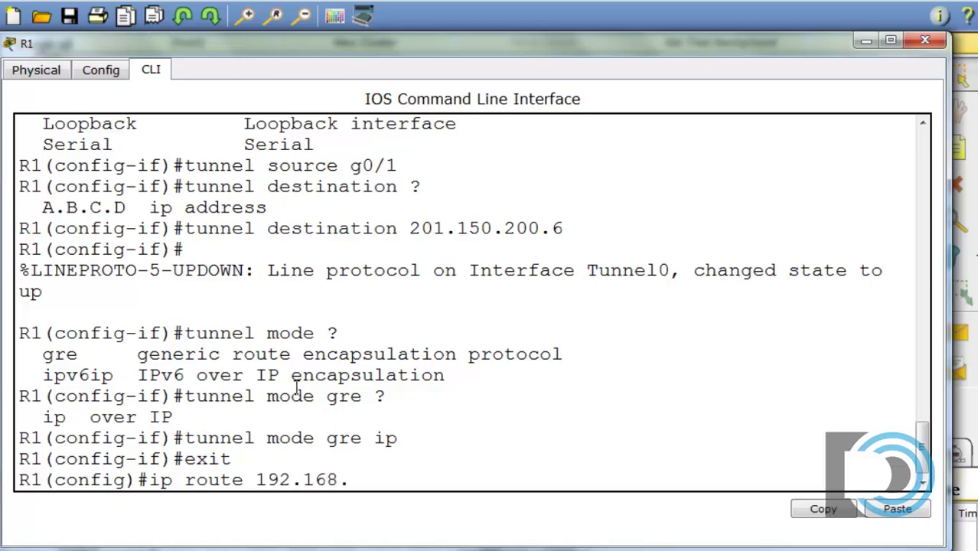
type("3.0 255.255.2")
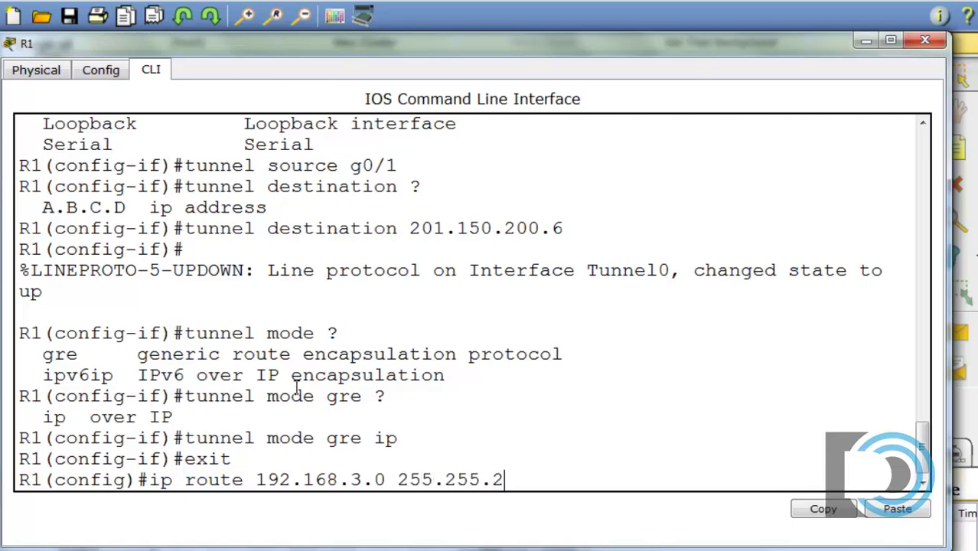
type("55.0")
type("192.")
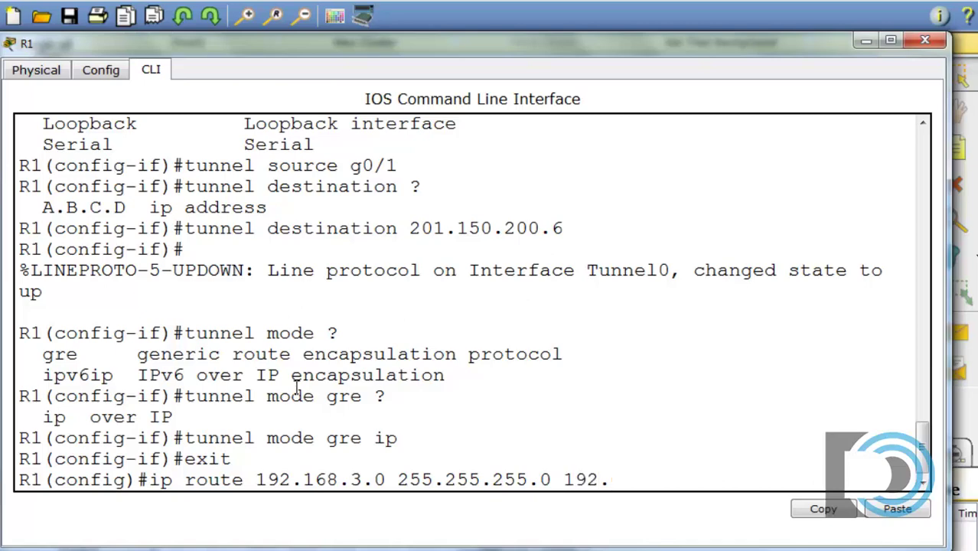
type("168.2.2")
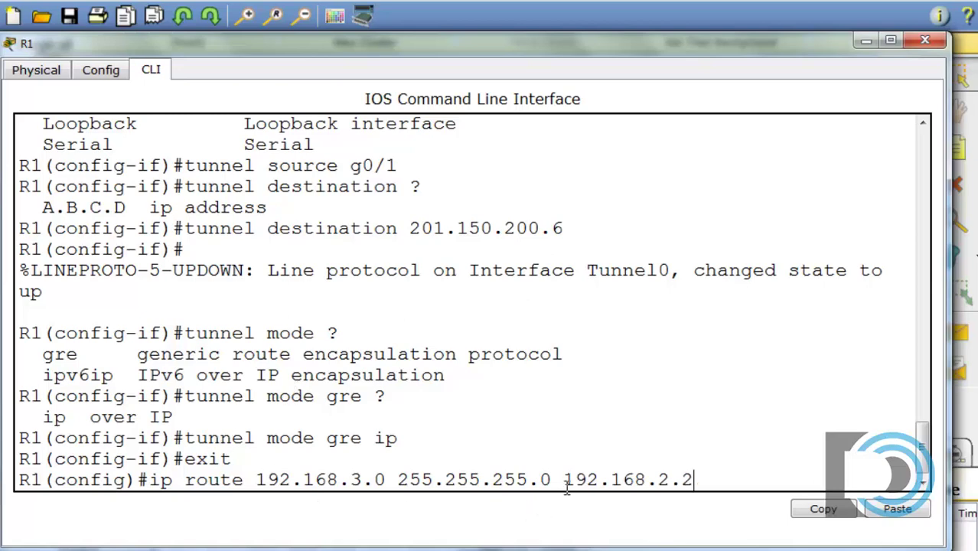
left_click_drag(567, 483, 693, 480)
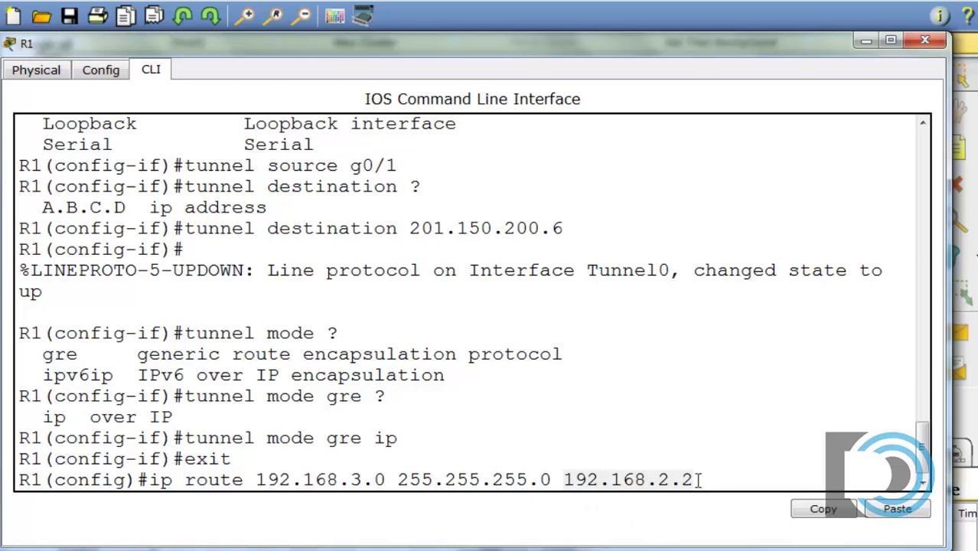
left_click_drag(565, 480, 693, 480)
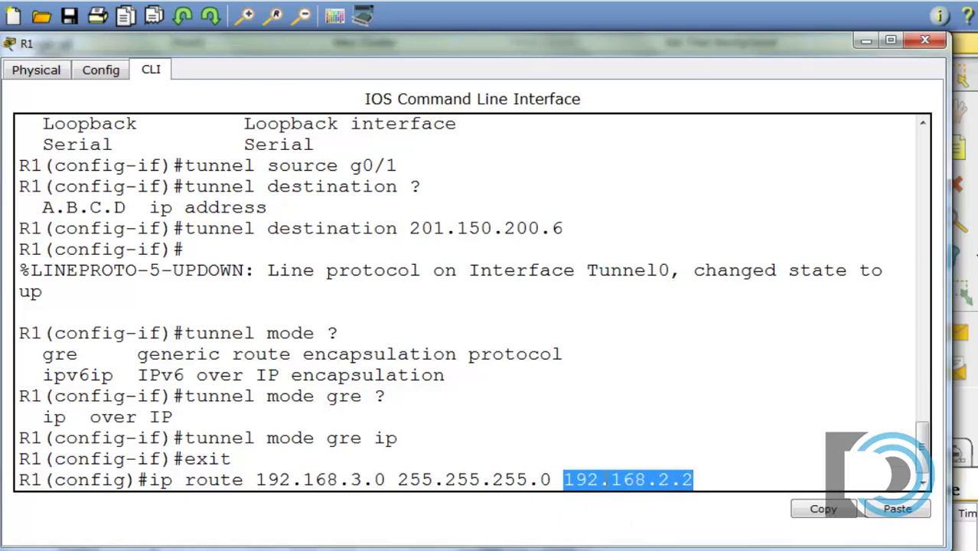
left_click(615, 480)
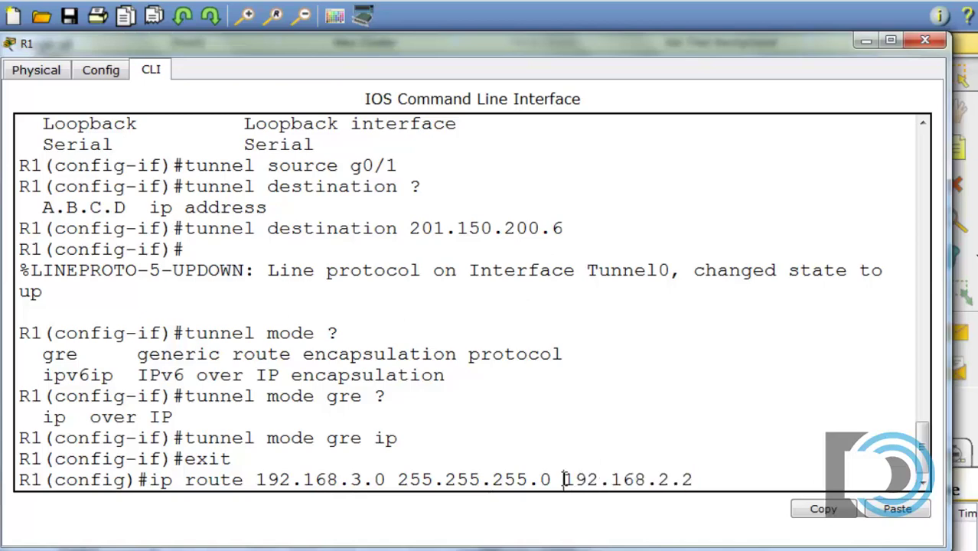
left_click_drag(559, 480, 694, 480)
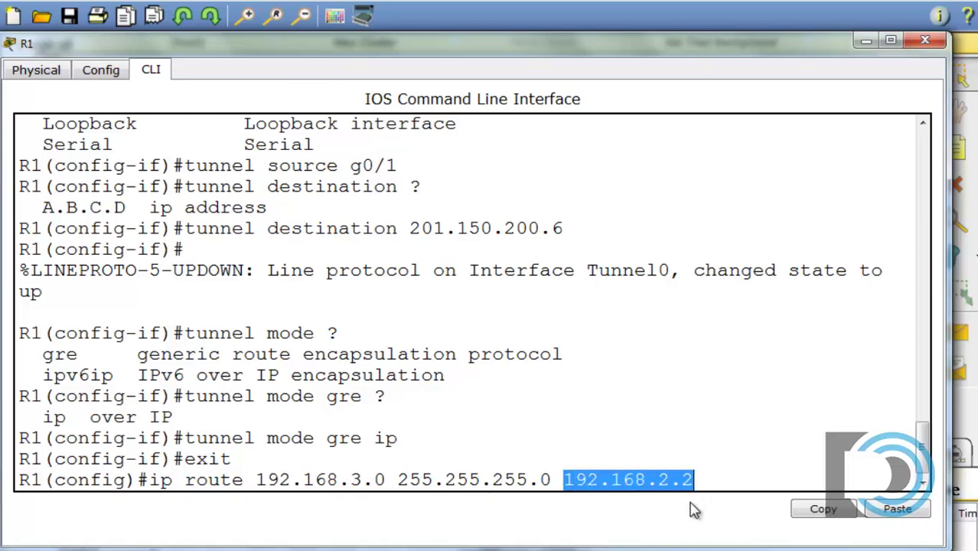
left_click(693, 511)
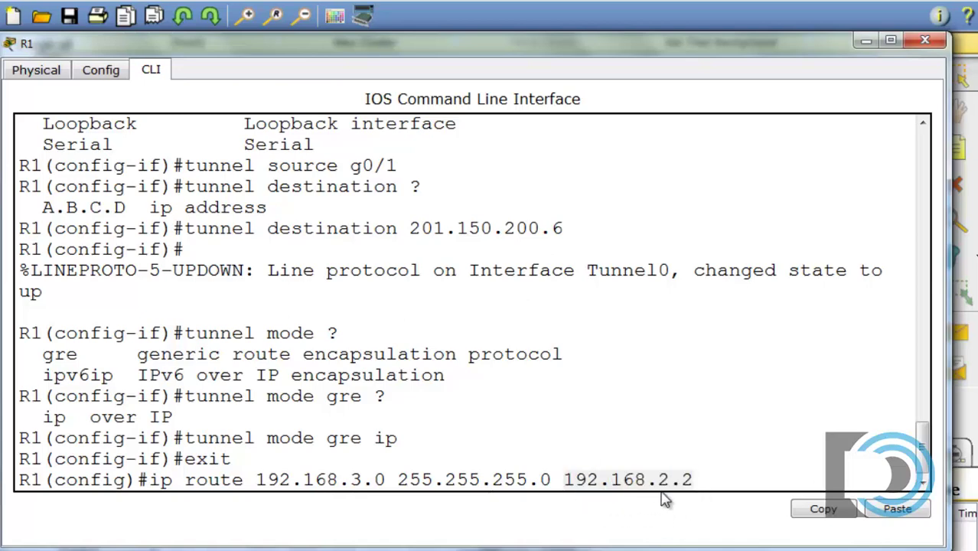
left_click(698, 482)
key("Return")
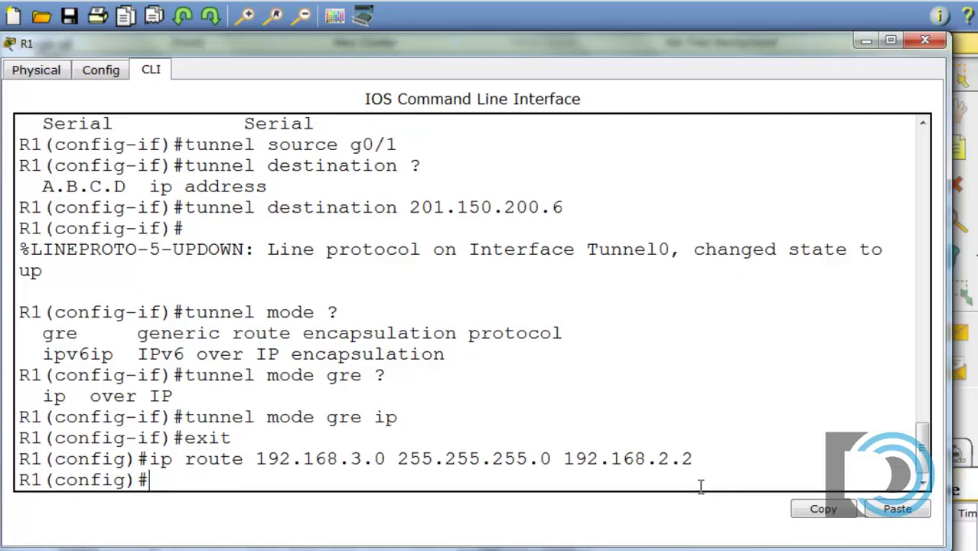
- Leave configuration mode on R1, save its running configuration to startup-config, and return to the topology
key("ctrl+z")
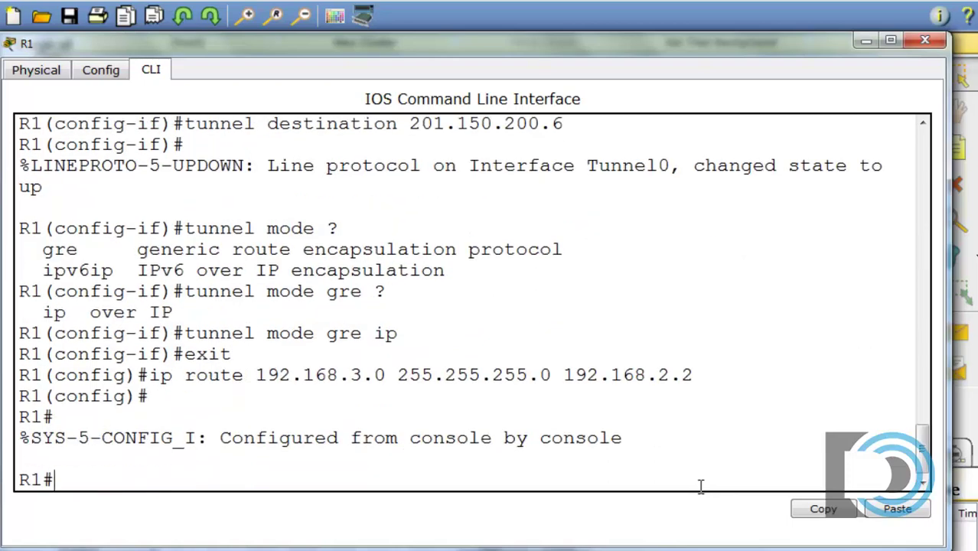
type("copy run start")
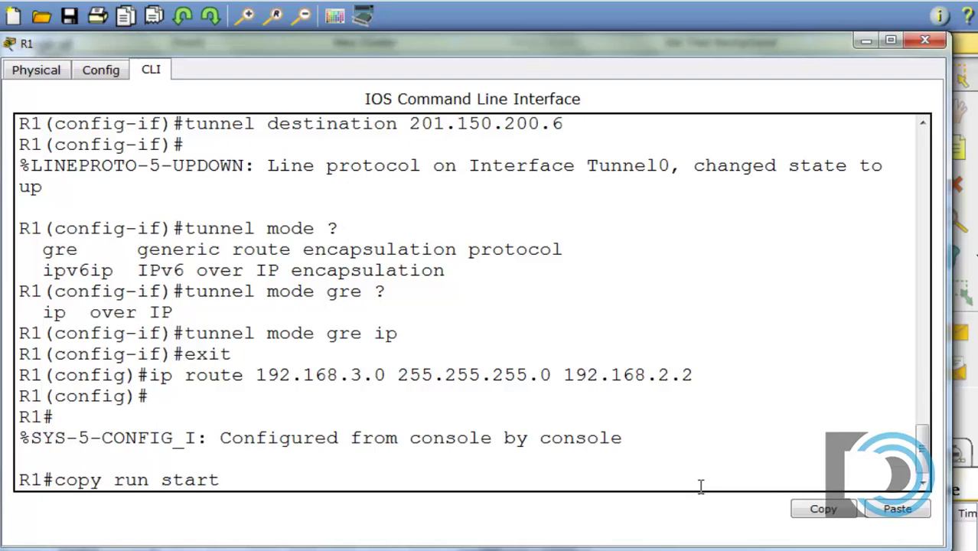
key("Return")
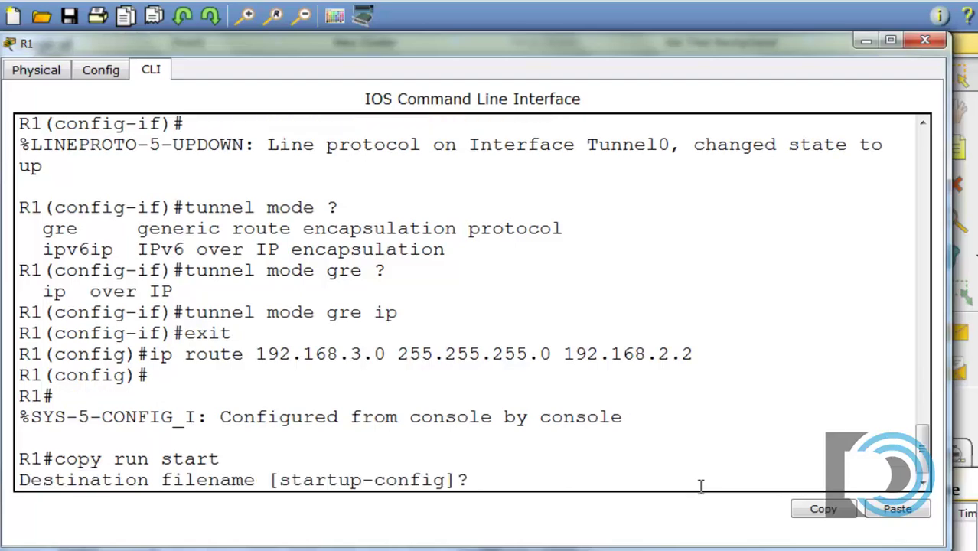
key("Return")
left_click(865, 41)
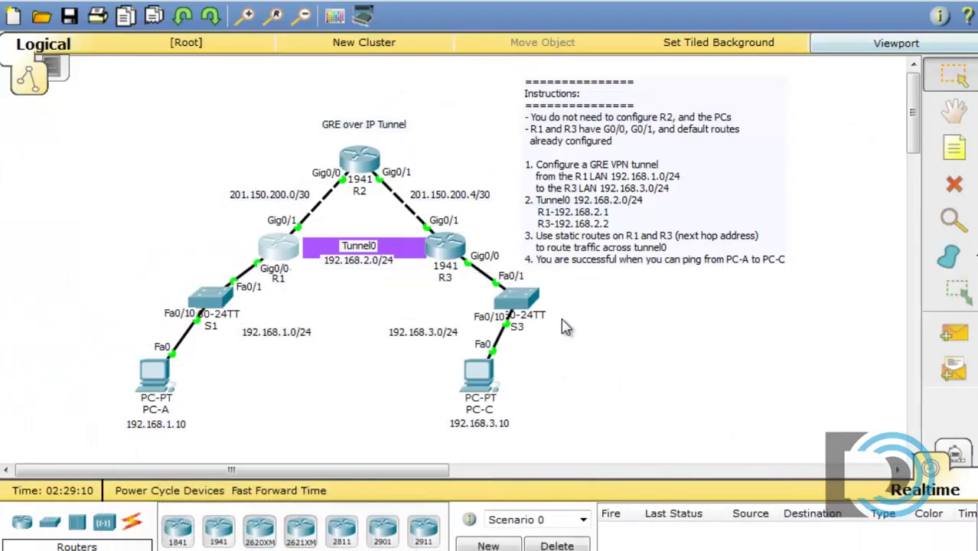
- Open R3's command line in an enlarged window and enter global configuration mode
left_click(450, 255)
left_click(275, 97)
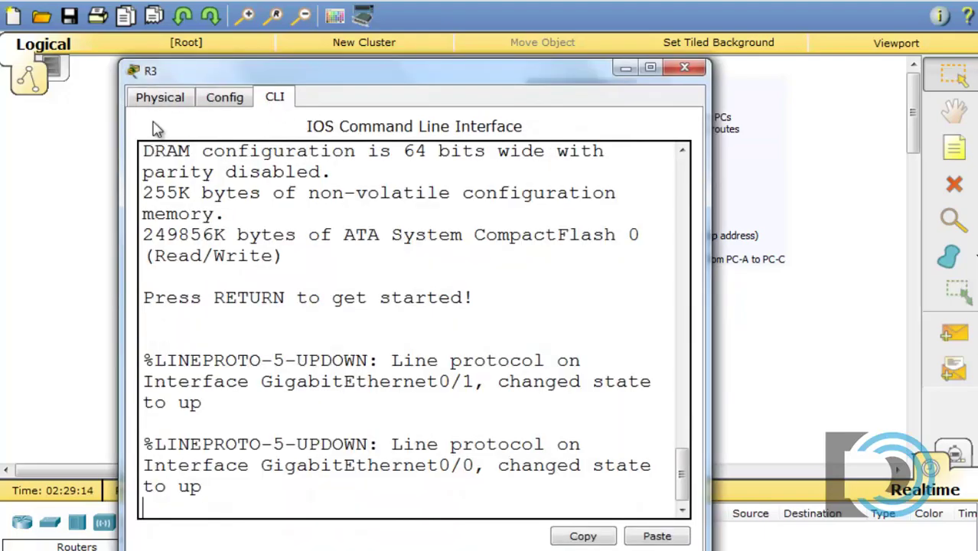
left_click_drag(248, 72, 128, 47)
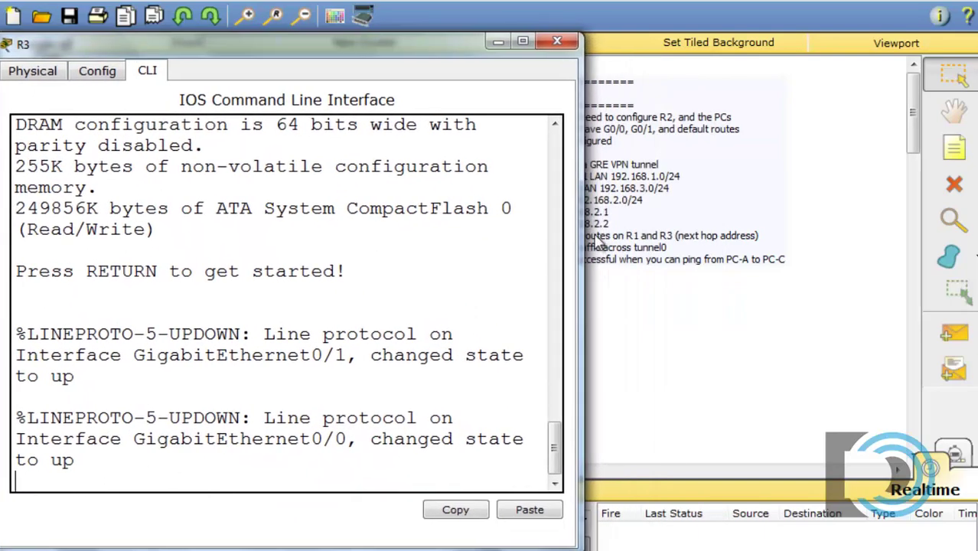
left_click_drag(583, 225, 966, 260)
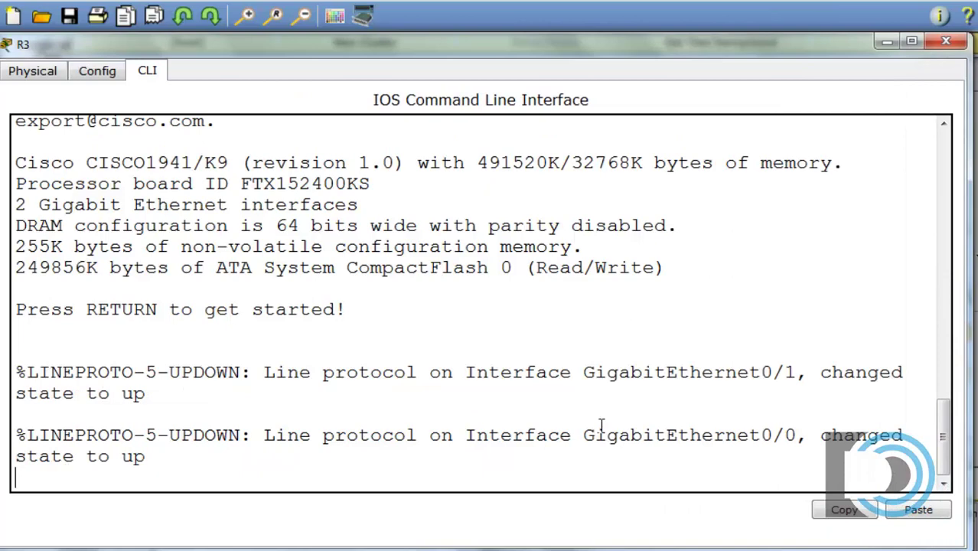
key("Return")
type("en")
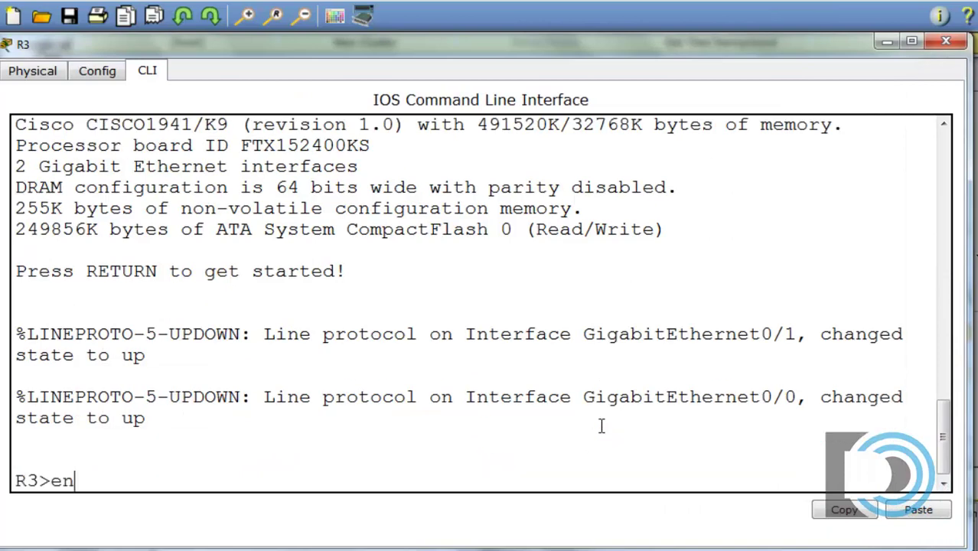
key("Return")
type("conf t")
key("Return")
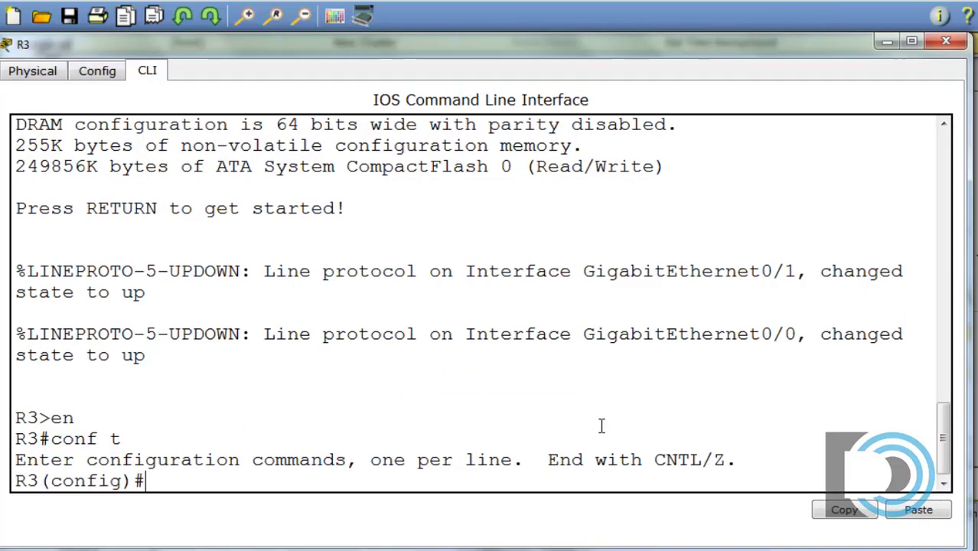
- Create tunnel interface 0 on R3 and assign it IP address 192.168.2.2 with mask 255.255.255.0
type("int ")
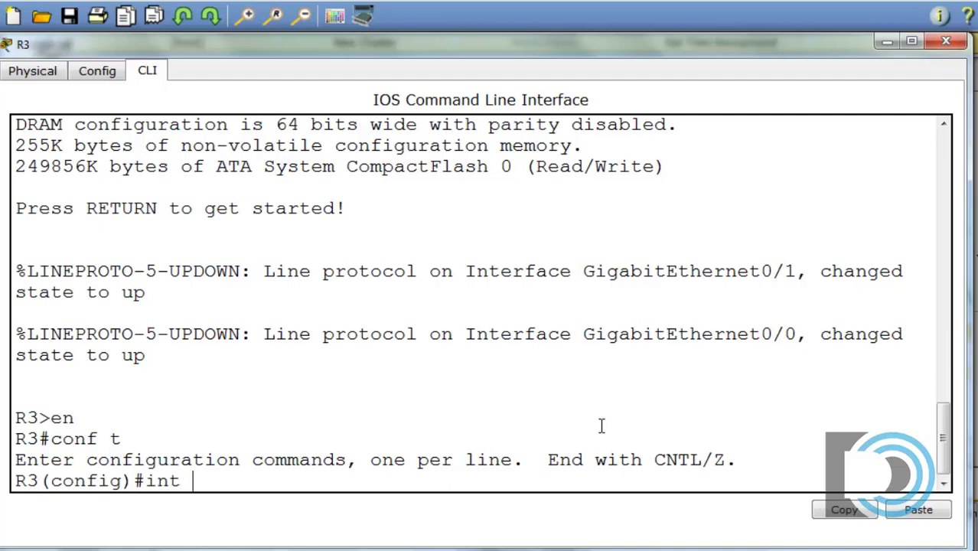
type("tun 0")
key("Return")
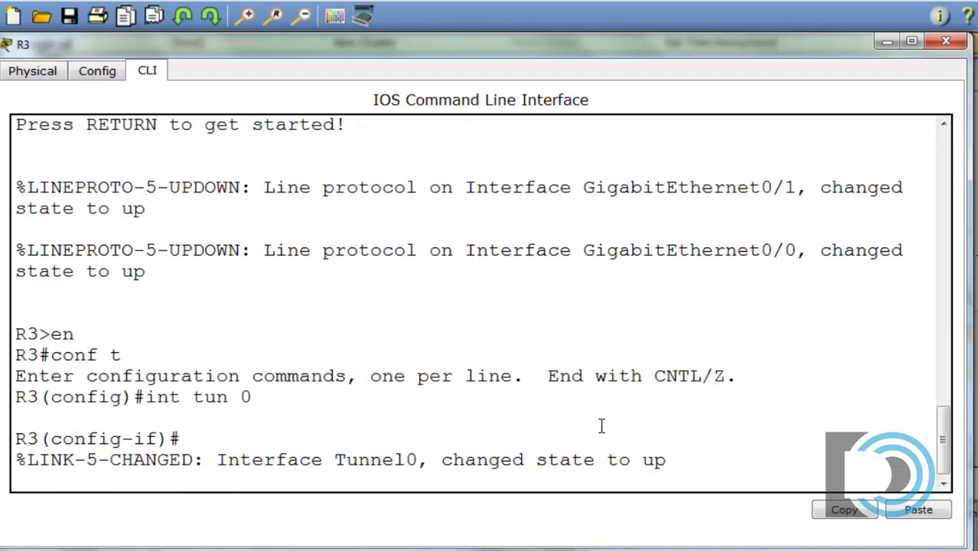
key("Return")
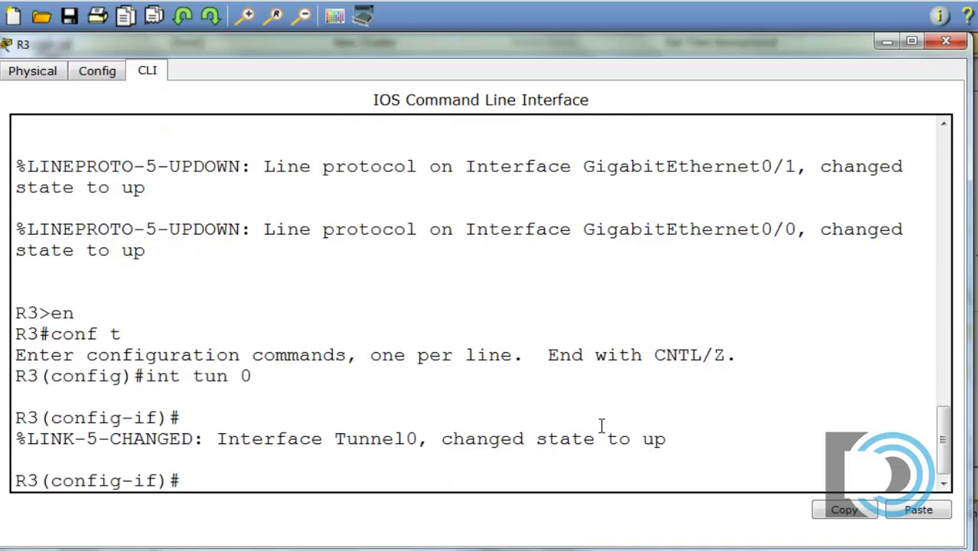
type("ip address")
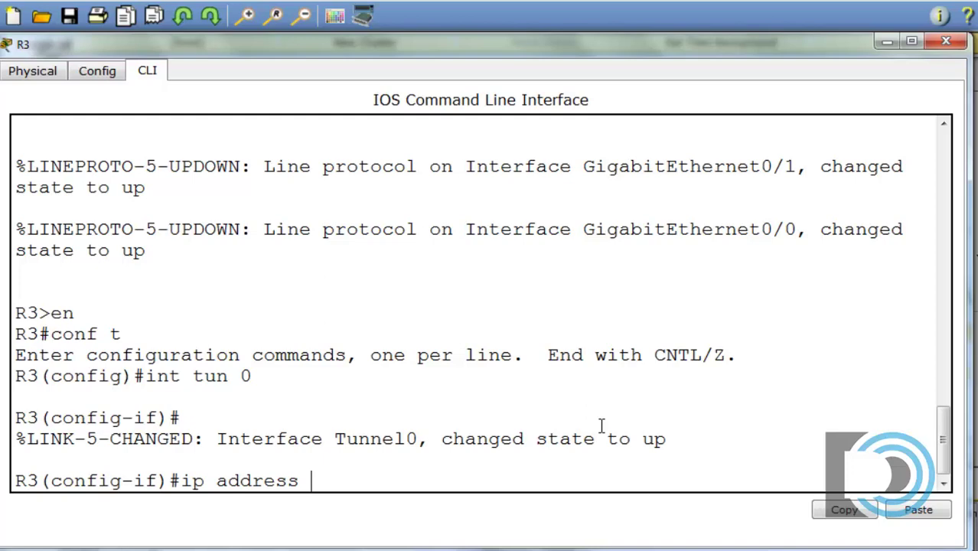
type(" 192.16")
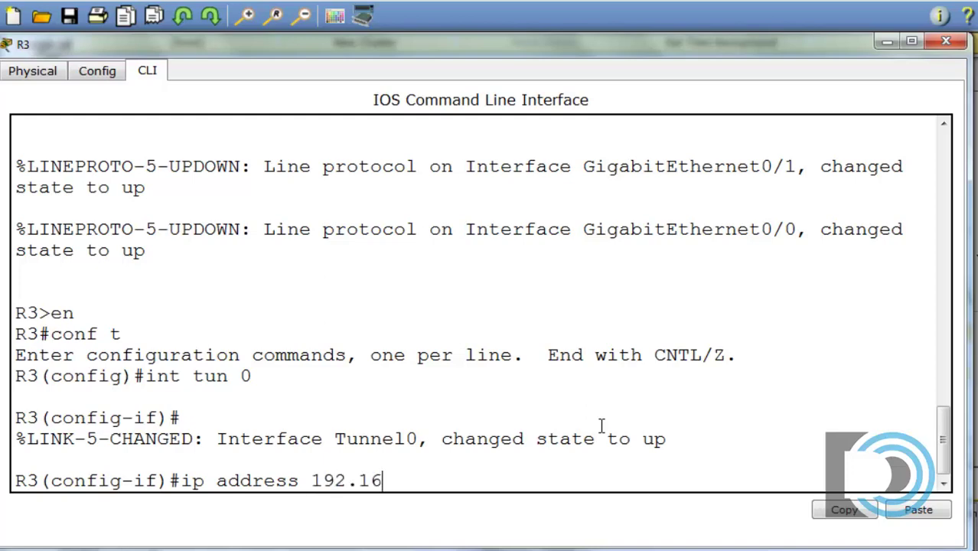
type("8.2.2 255.255.2")
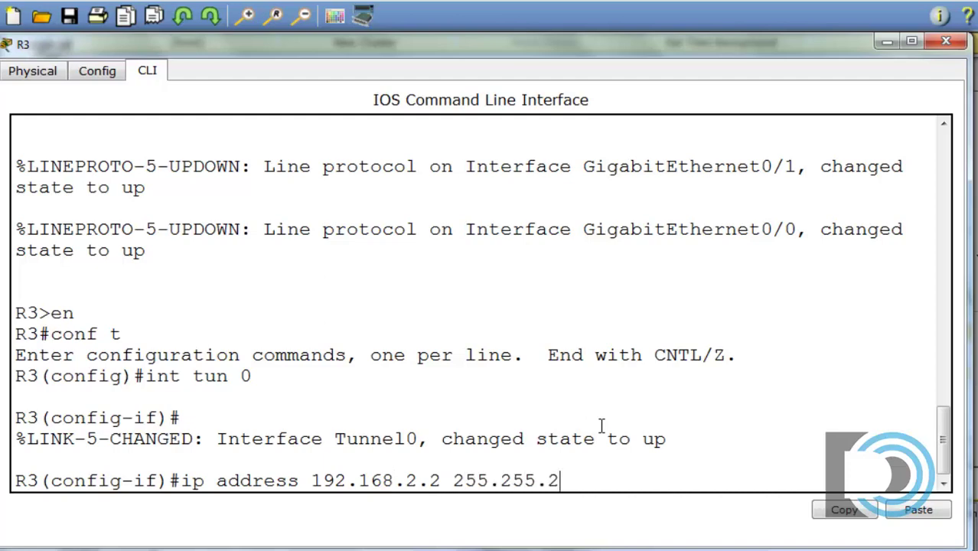
type("55.0")
key("Return")
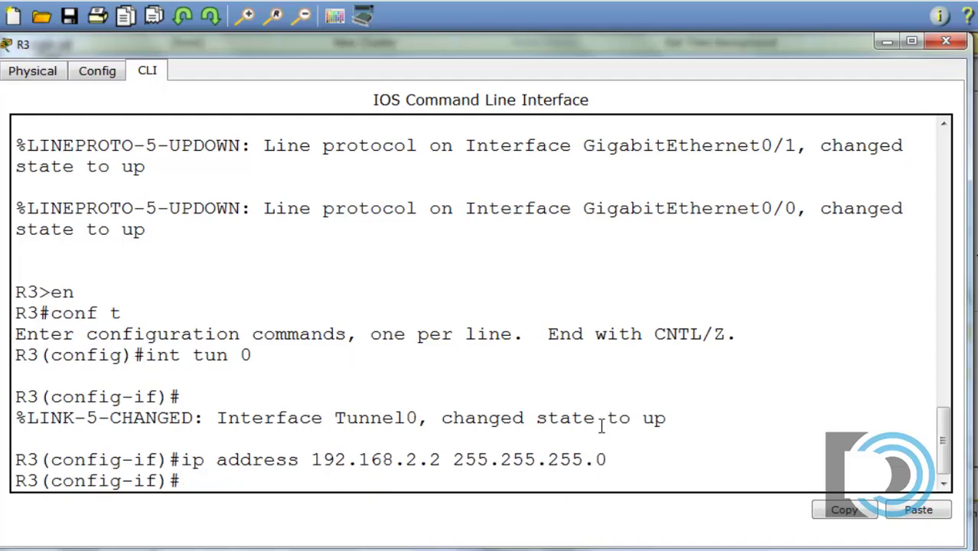
- Set the source of R3's Tunnel0 to interface g0/1
type("tunnel ")
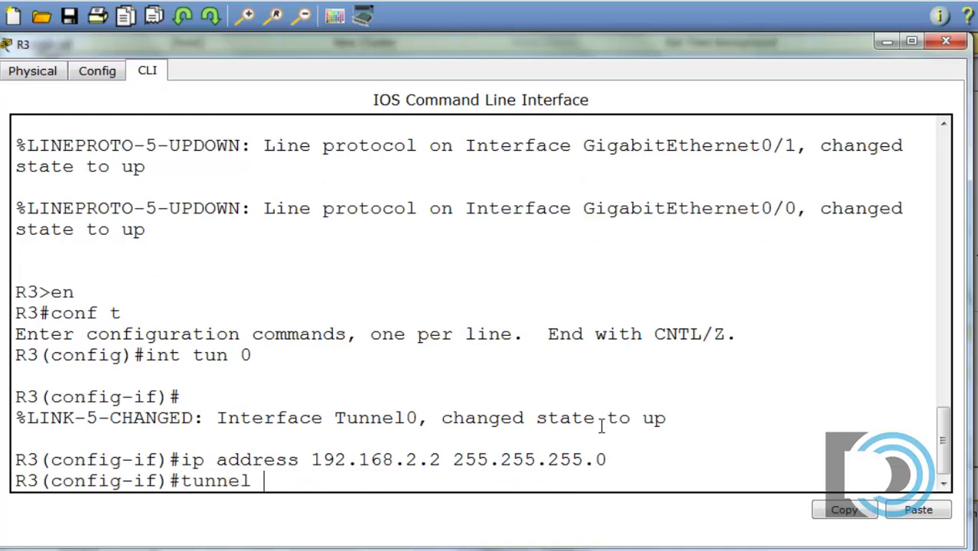
type("source")
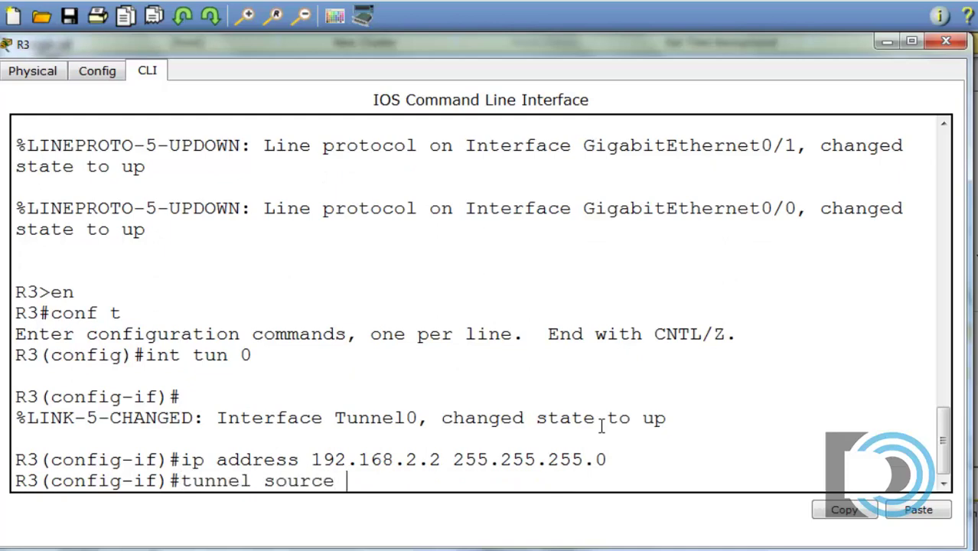
type(" g0/1")
key("Return")
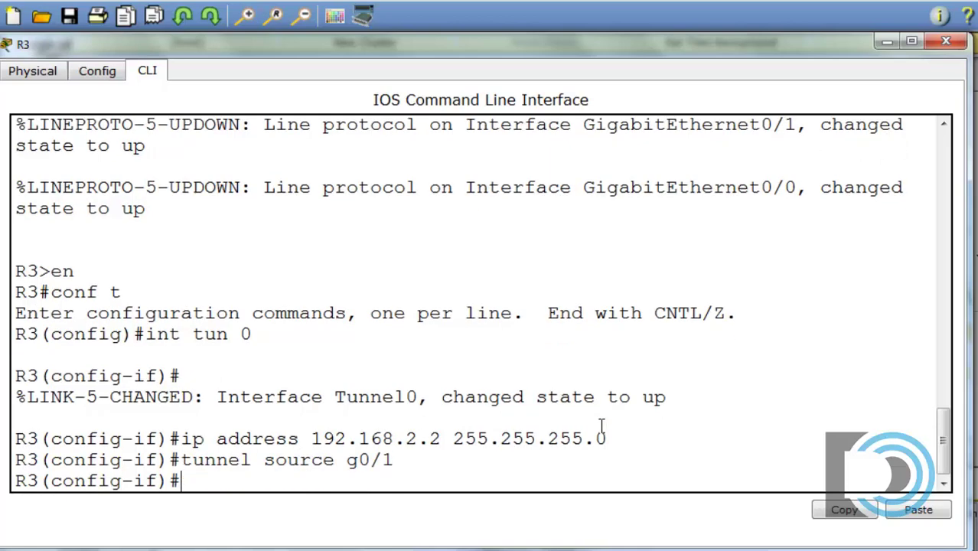
- Set R3's tunnel destination to 201.150.200.1 and check the addressing of R1's outside link in the topology
type("tunnel")
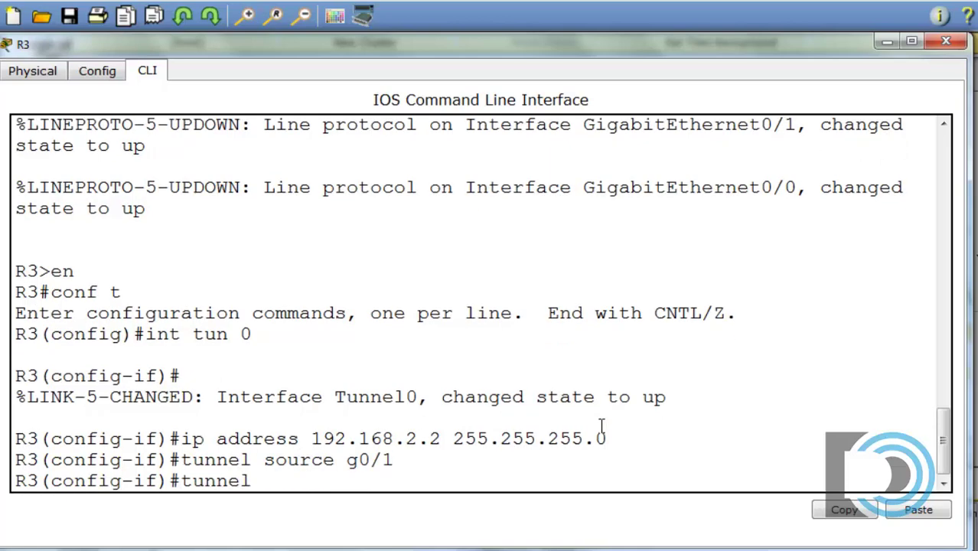
type(" destination ")
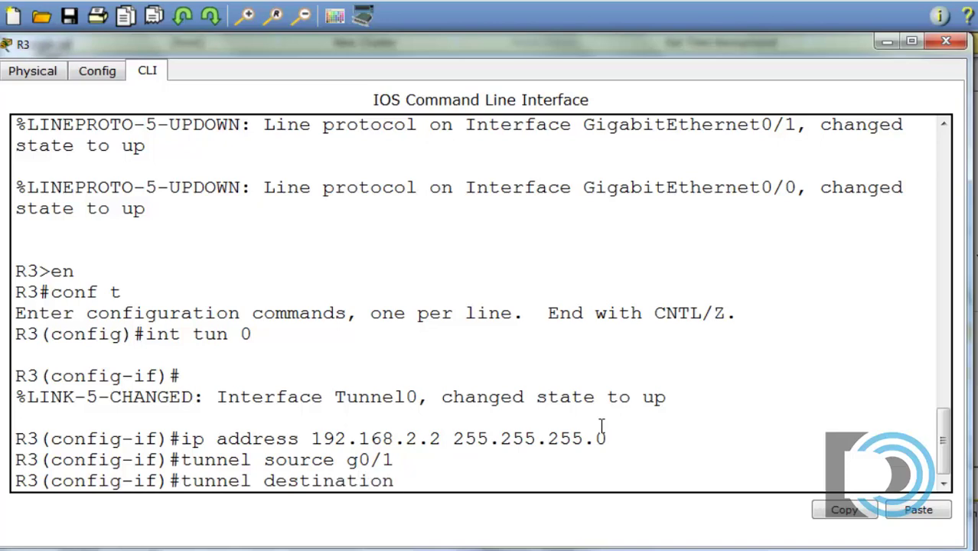
type("201.150.200")
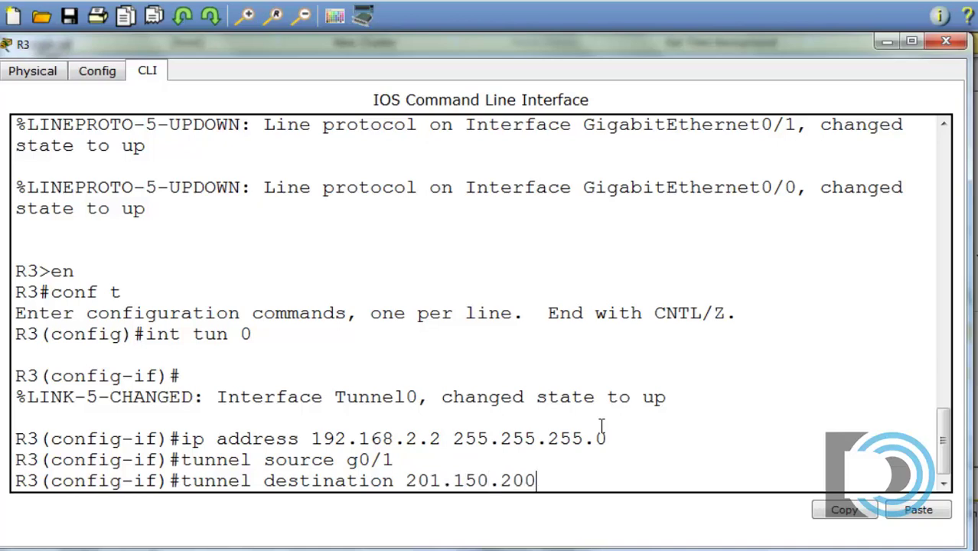
type(".1")
key("Return")
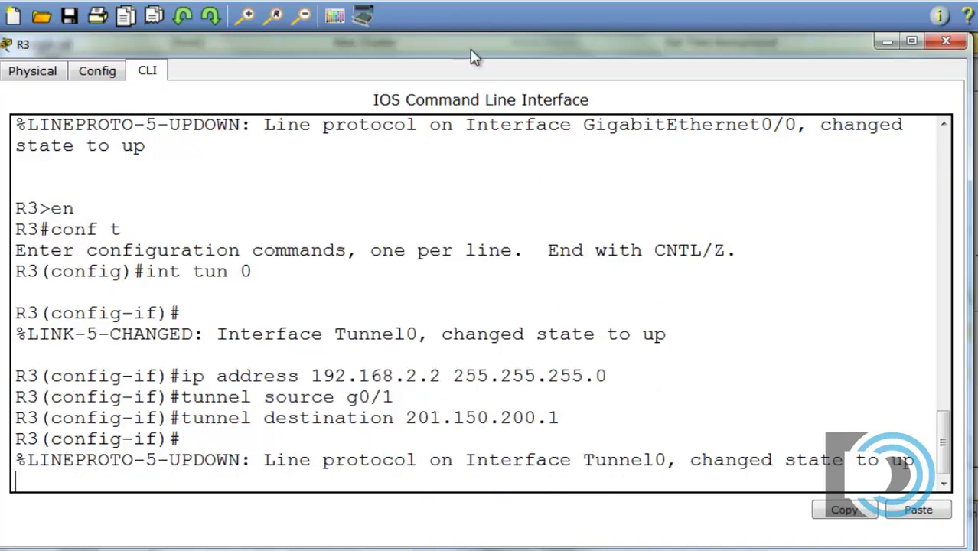
left_click_drag(475, 47, 473, 454)
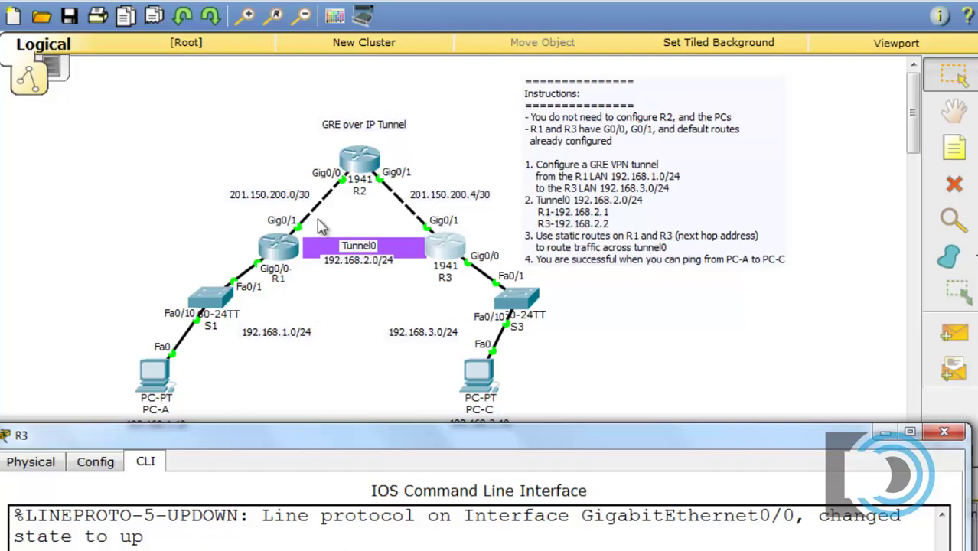
left_click_drag(440, 436, 448, 49)
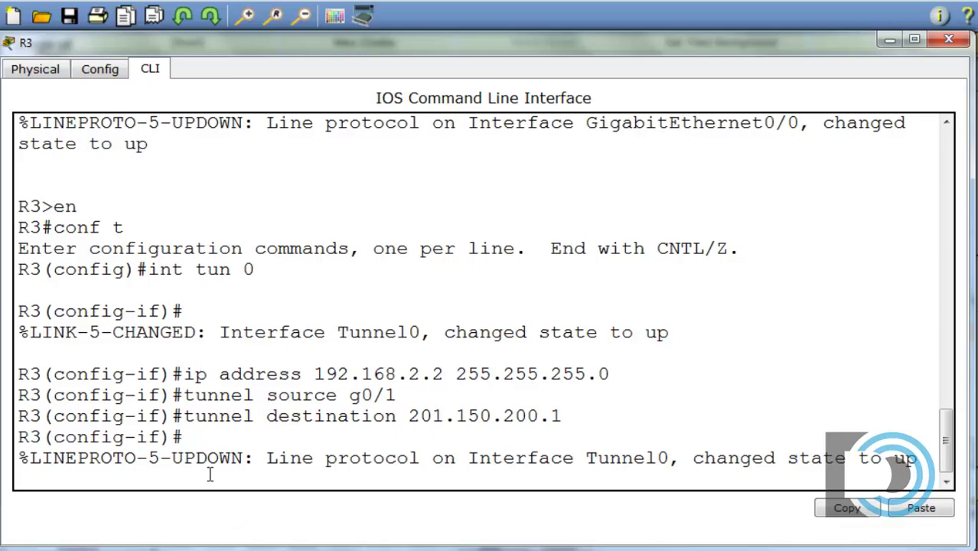
- Set the mode of R3's Tunnel0 to gre ip and exit to global configuration mode
key("Return")
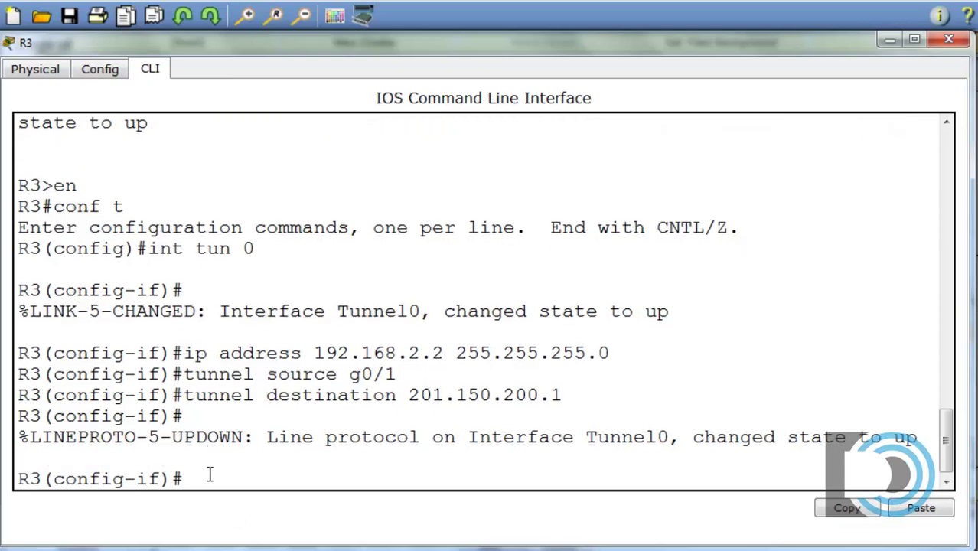
type("tunnel mode gre")
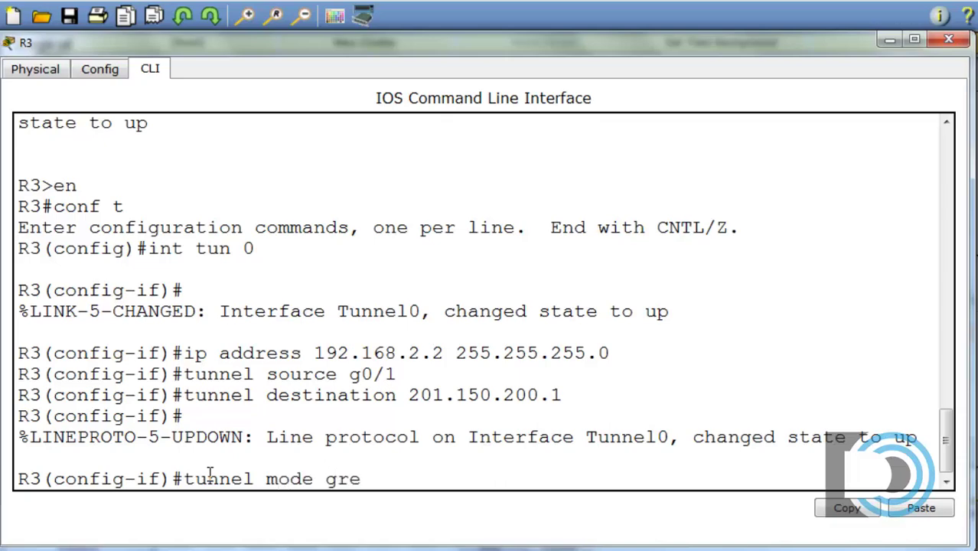
type(" ip")
key("Return")
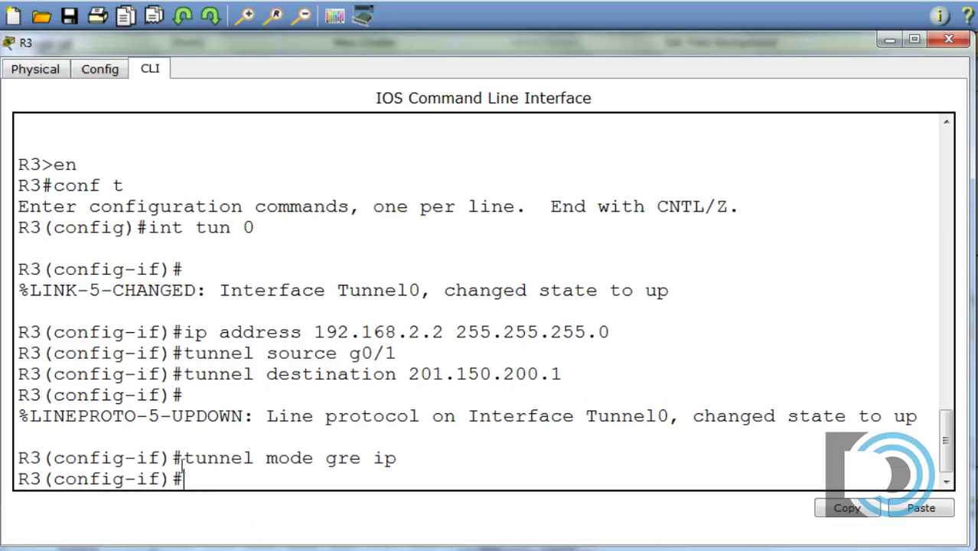
left_click_drag(184, 458, 437, 465)
left_click(431, 480)
type("exit")
key("Return")
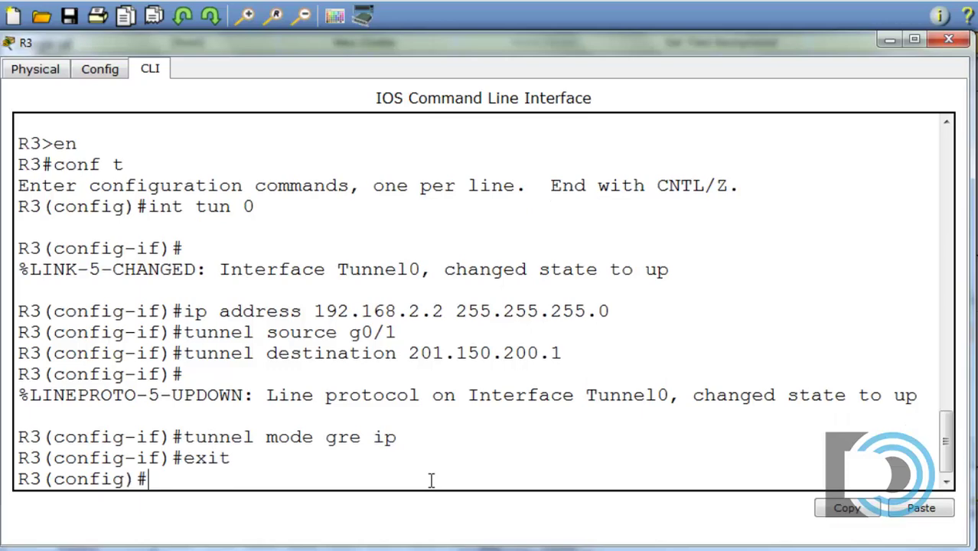
- Add a static route on R3 to 192.168.1.0 255.255.255.0 via next hop 192.168.2.1, then return to the topology
type("ipr")
key("BackSpace")
type("route ")
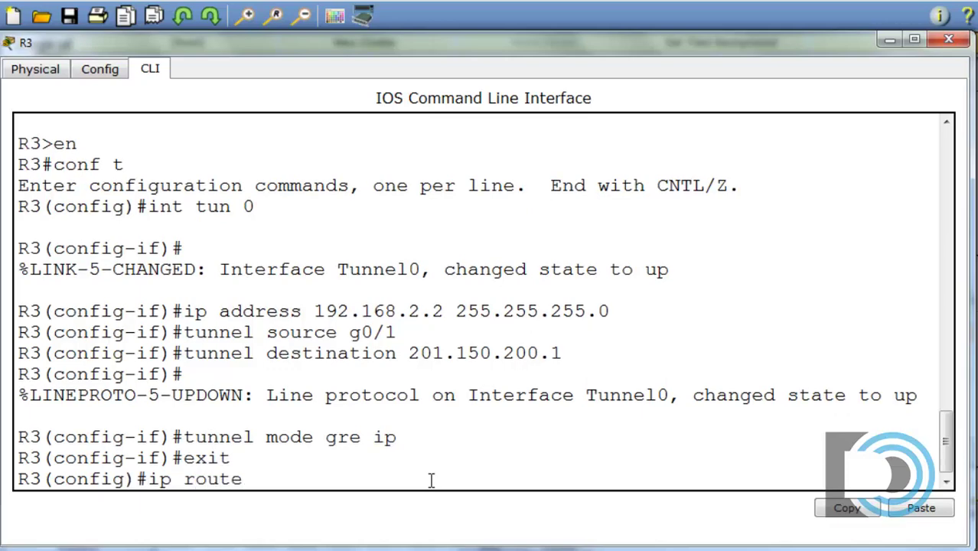
type("192.168.1.")
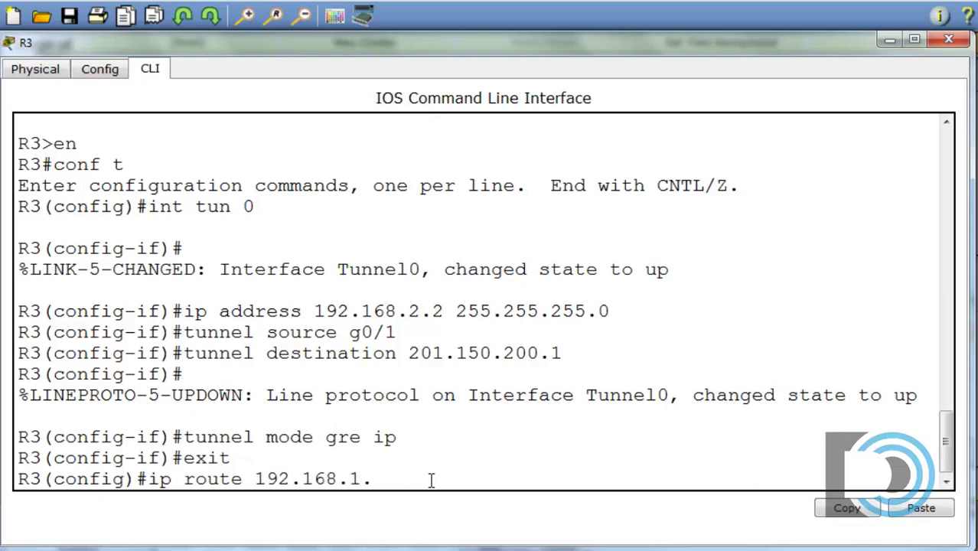
type("0 255.255.25")
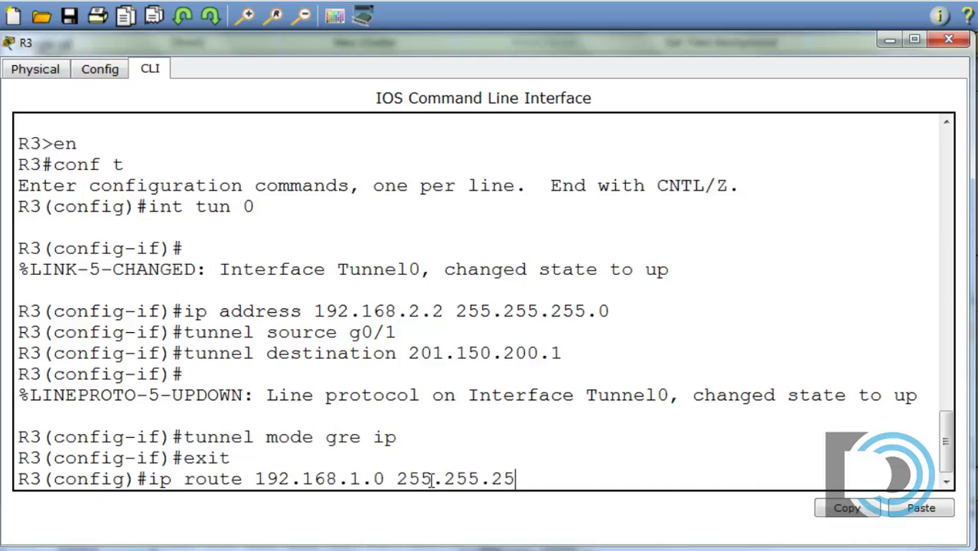
type("5.0")
type(" 192.168")
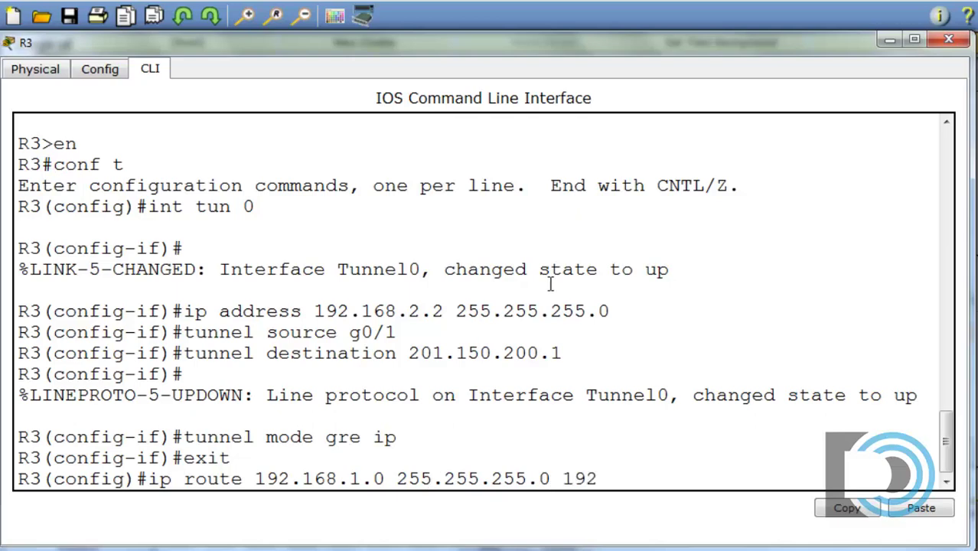
type(".2.1")
key("Return")
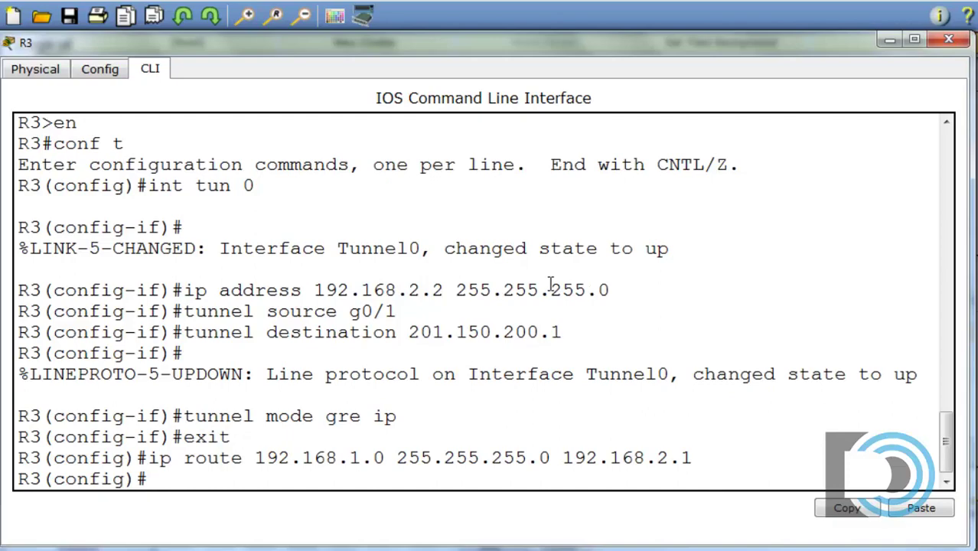
left_click(886, 39)
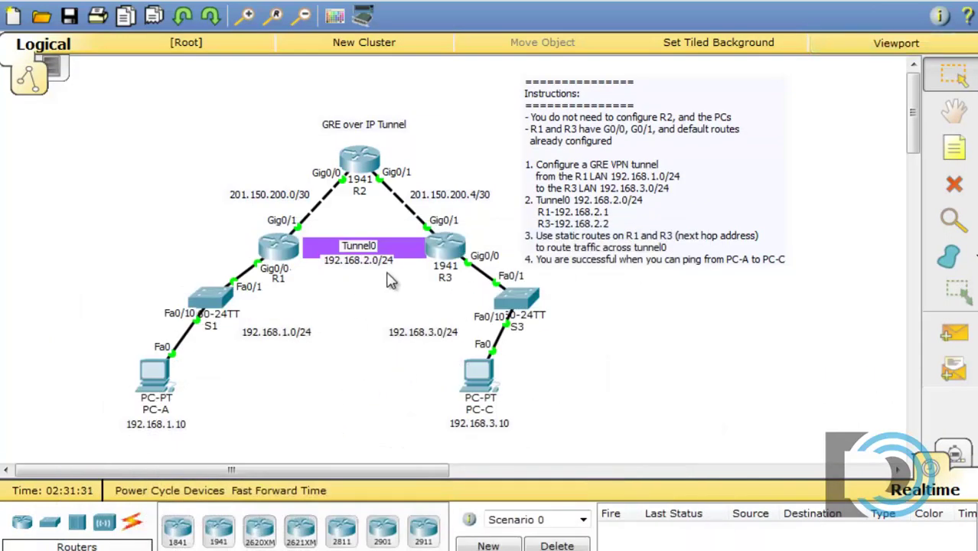
- Leave configuration mode on R3 and display its IP routing table with show ip route
left_click(447, 249)
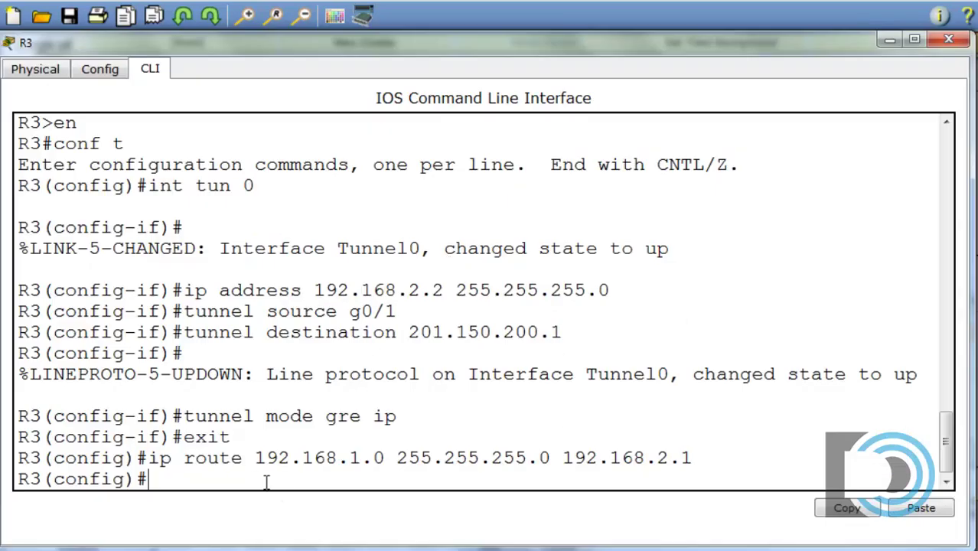
key("Return")
key("ctrl+z")
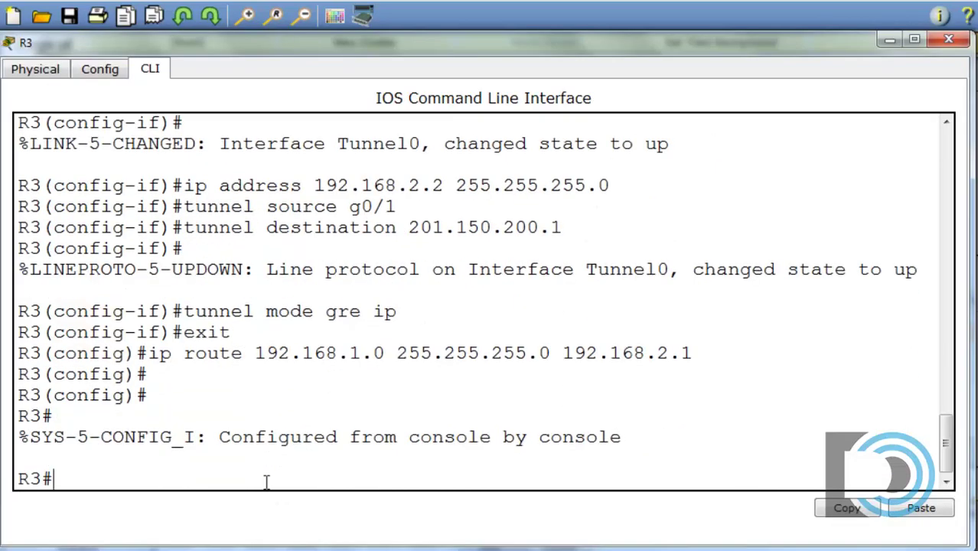
type("show ip route")
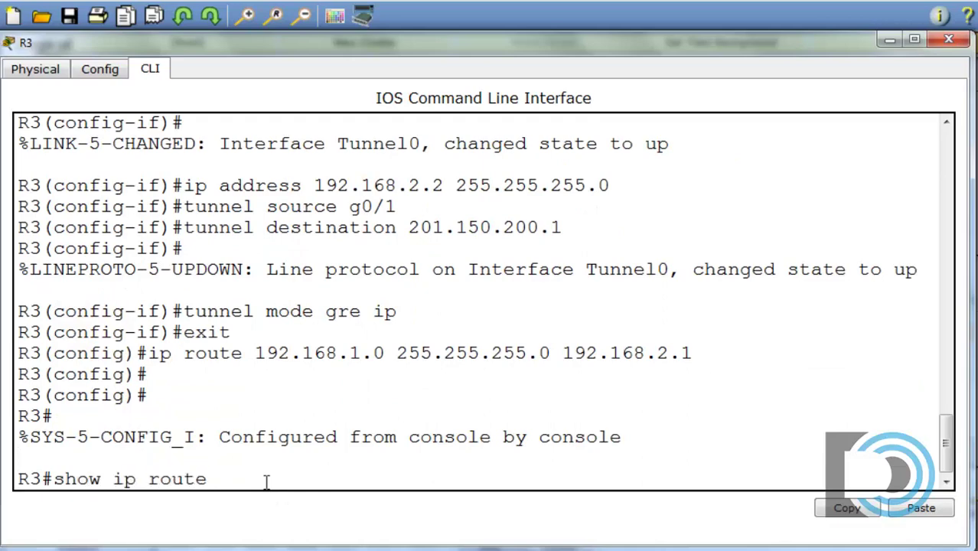
key("Return")
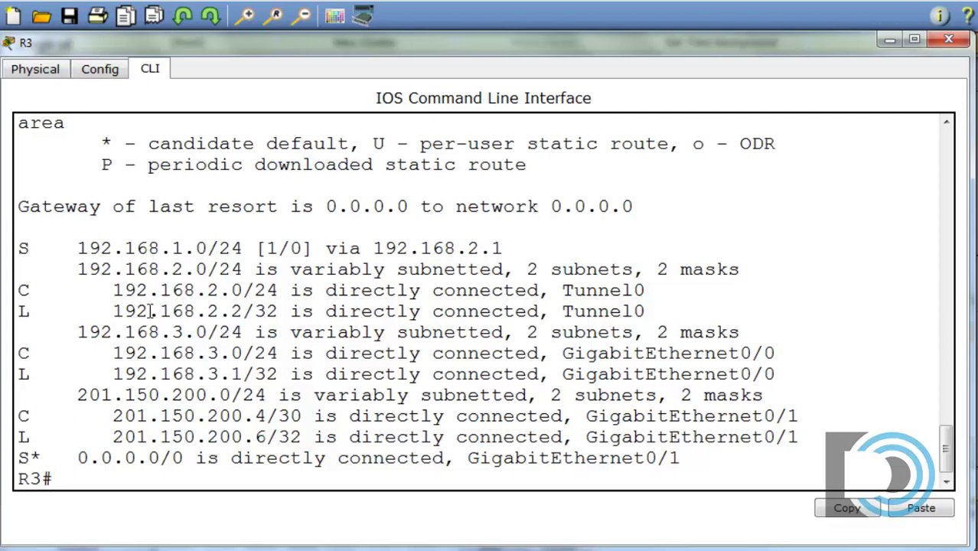
- Examine the Tunnel0, GigabitEthernet0/0 and GigabitEthernet0/1 entries in R3's routing table and return to the topology
left_click_drag(19, 290, 89, 290)
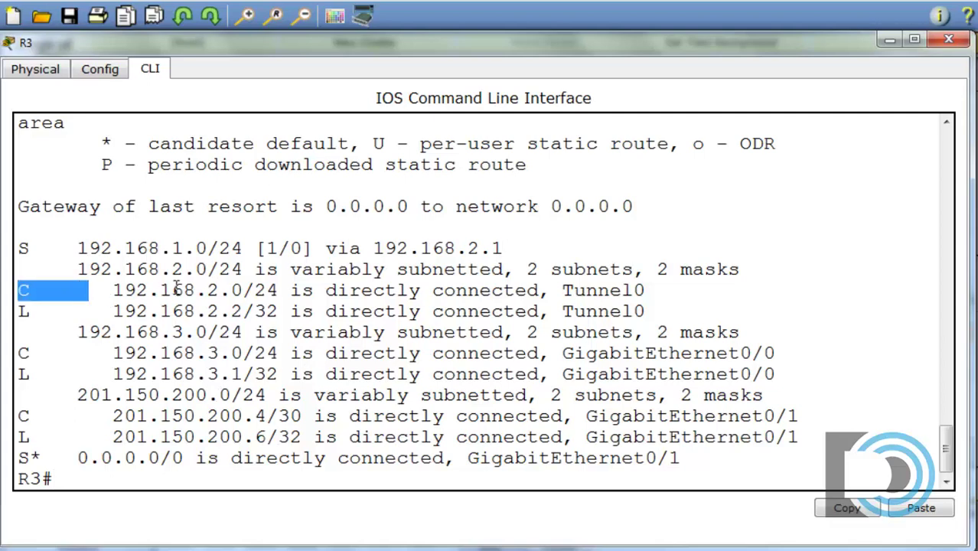
left_click_drag(173, 290, 254, 290)
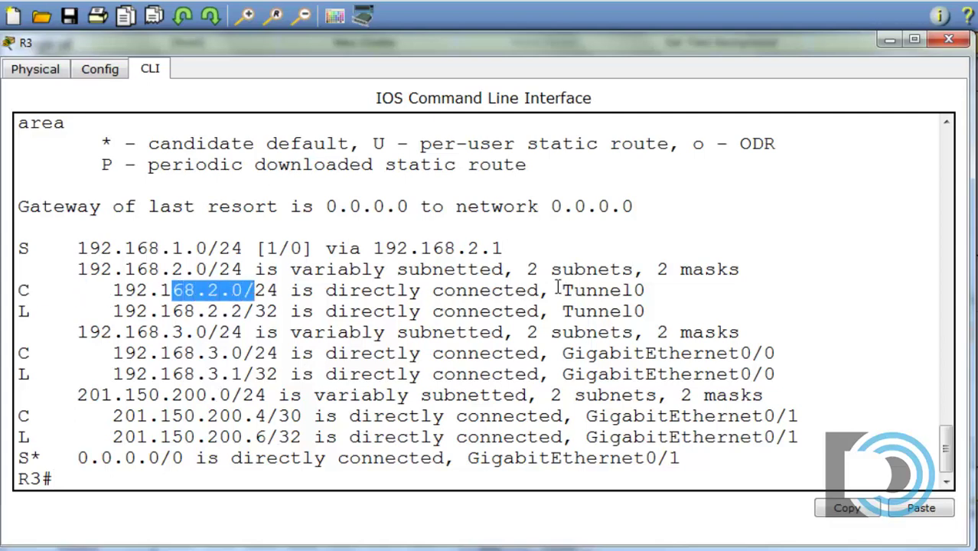
left_click_drag(556, 290, 662, 297)
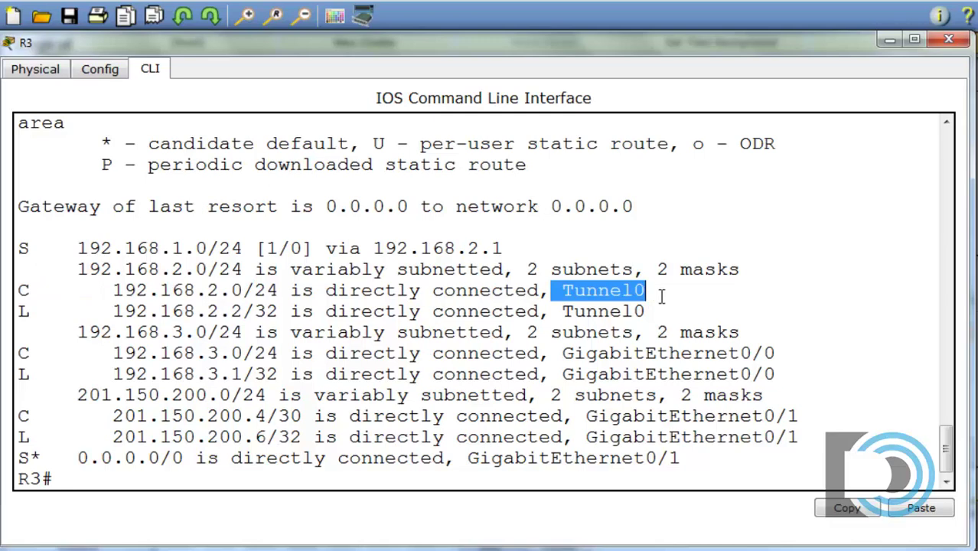
left_click_drag(173, 353, 255, 373)
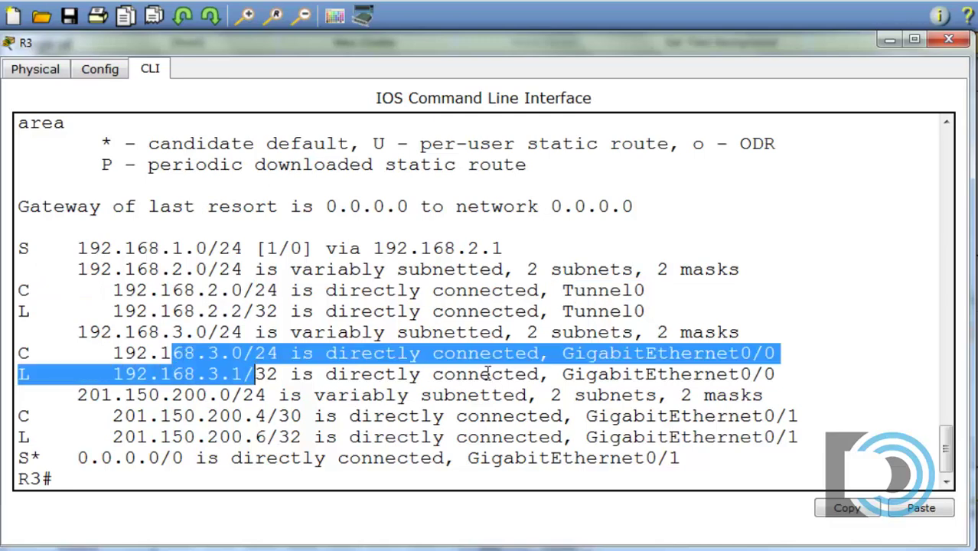
left_click(754, 373)
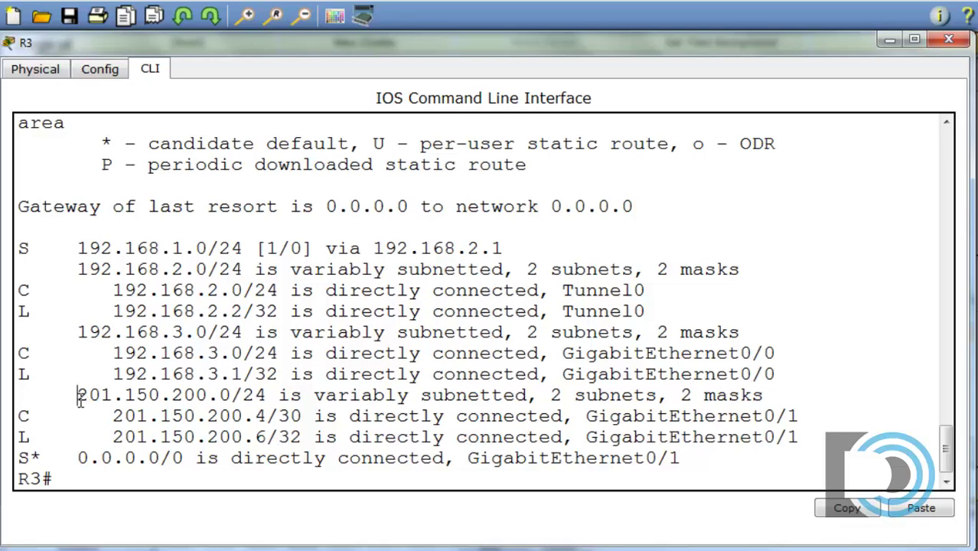
left_click_drag(78, 396, 245, 397)
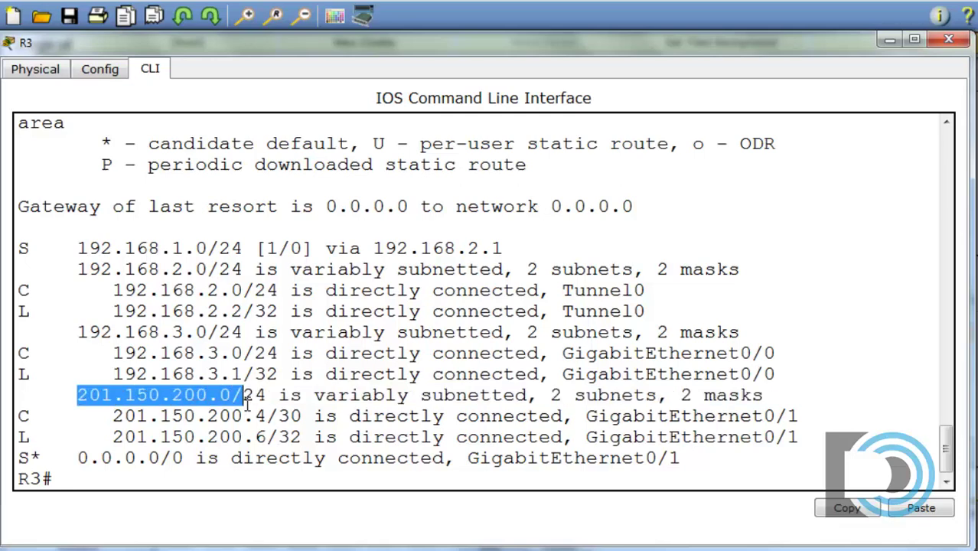
left_click(254, 432)
left_click_drag(257, 416, 269, 415)
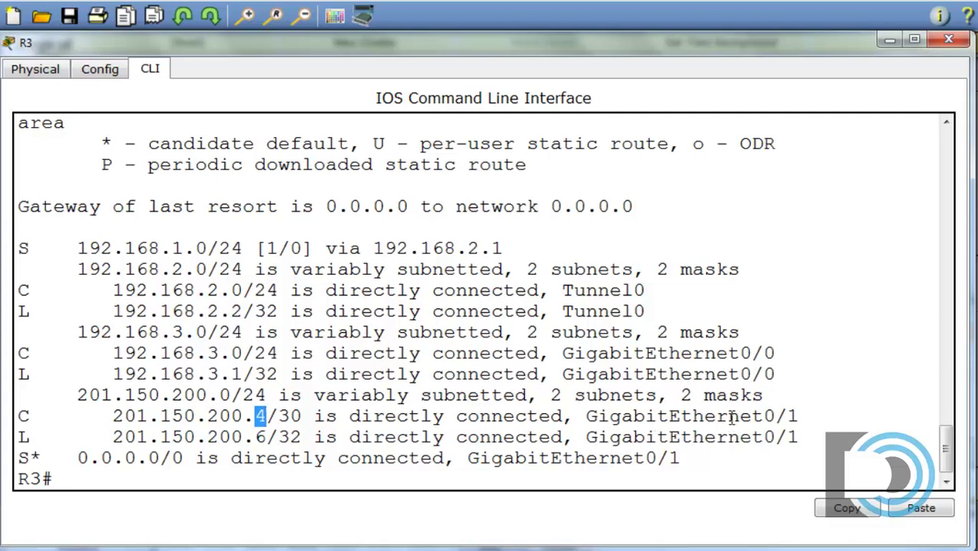
left_click_drag(728, 417, 808, 416)
left_click(516, 416)
left_click(890, 39)
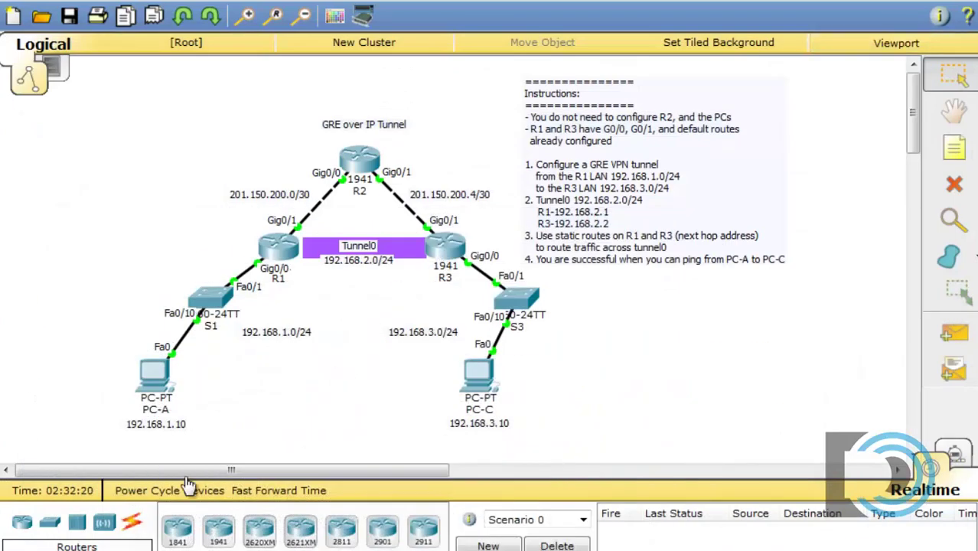
- Ping PC-C at 192.168.3.10 from PC-A's command prompt
left_click(151, 374)
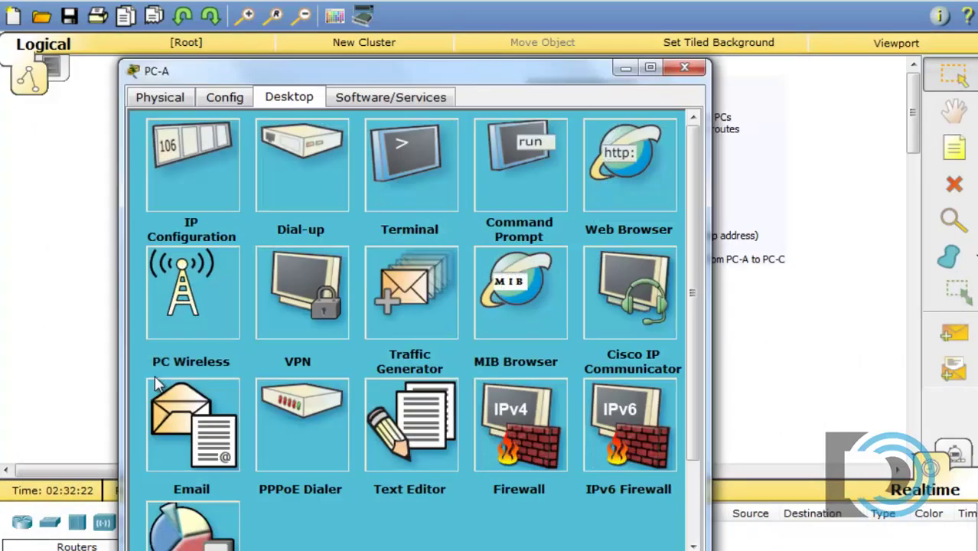
left_click(503, 153)
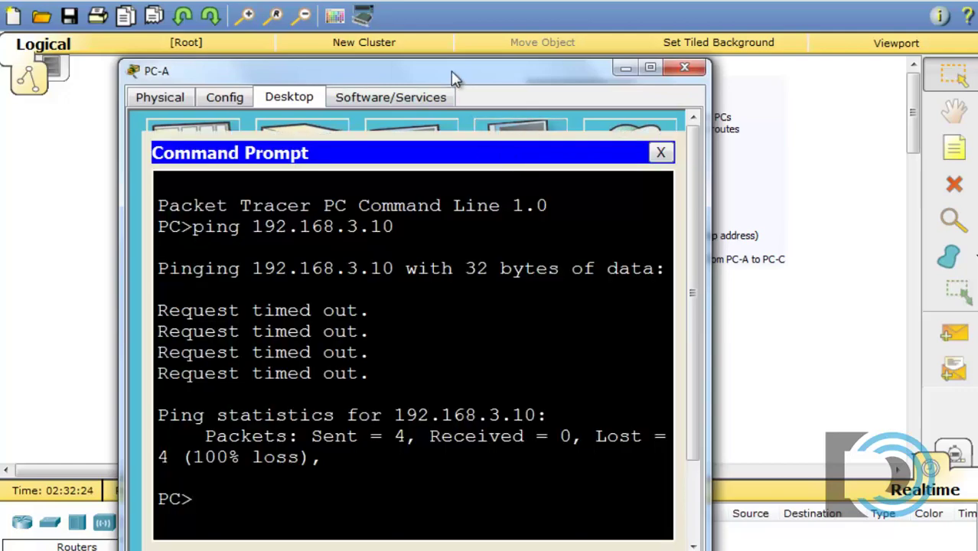
left_click_drag(453, 73, 373, 10)
key("Up")
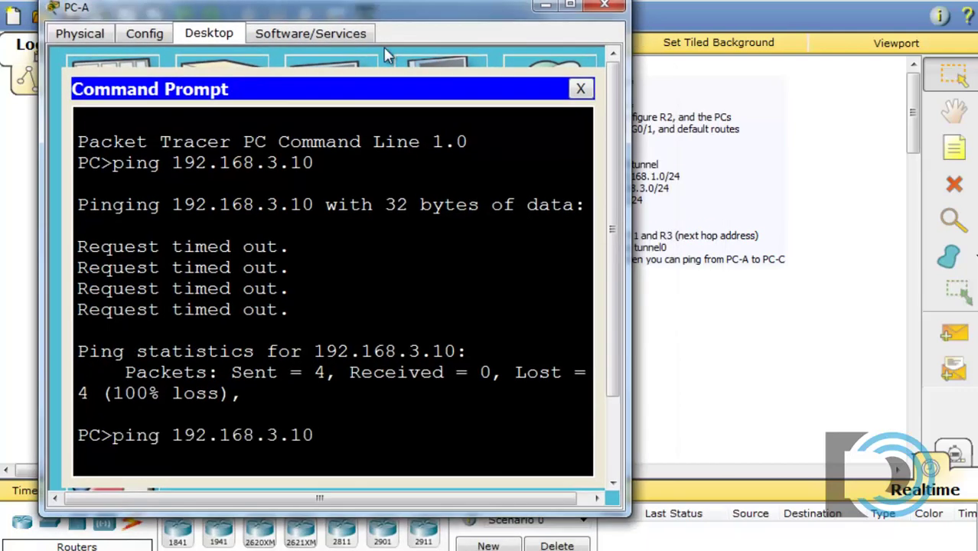
key("Return")
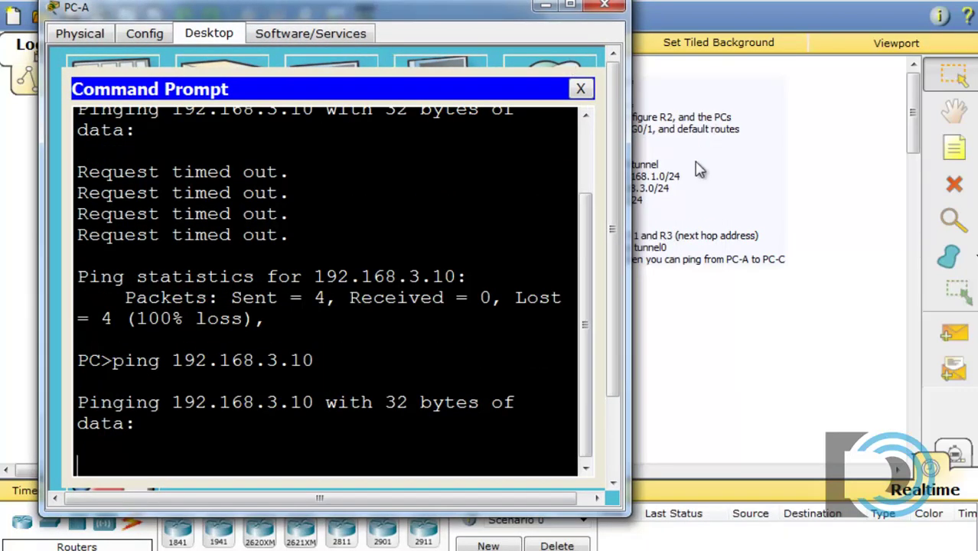
- Widen PC-A's window, repeat the ping to 192.168.3.10 twice, and close the window
left_click_drag(627, 201, 782, 211)
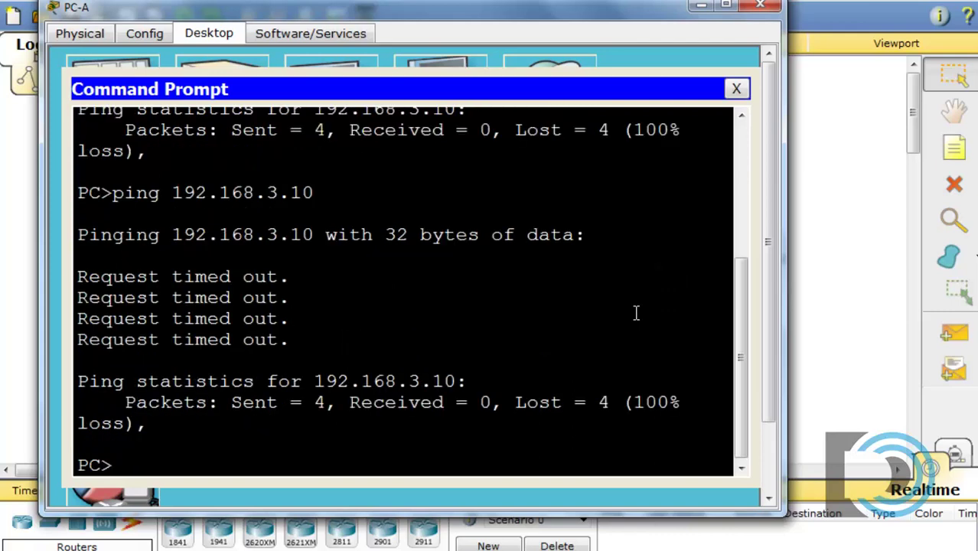
key("Up")
key("Return")
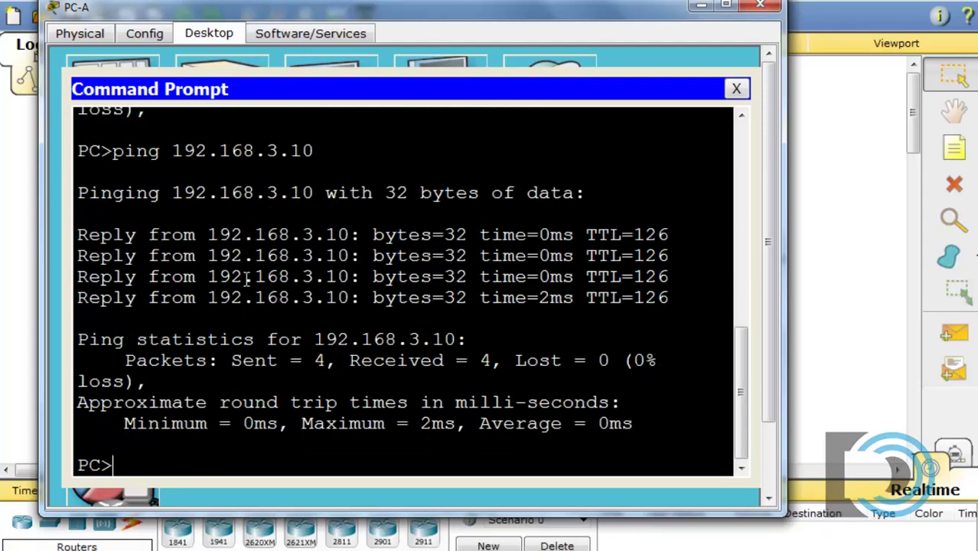
key("Up")
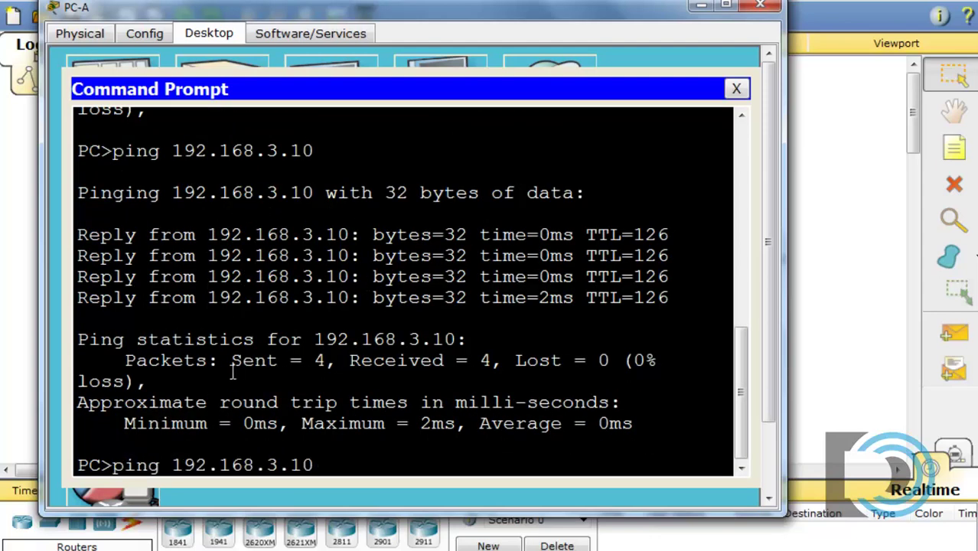
key("Return")
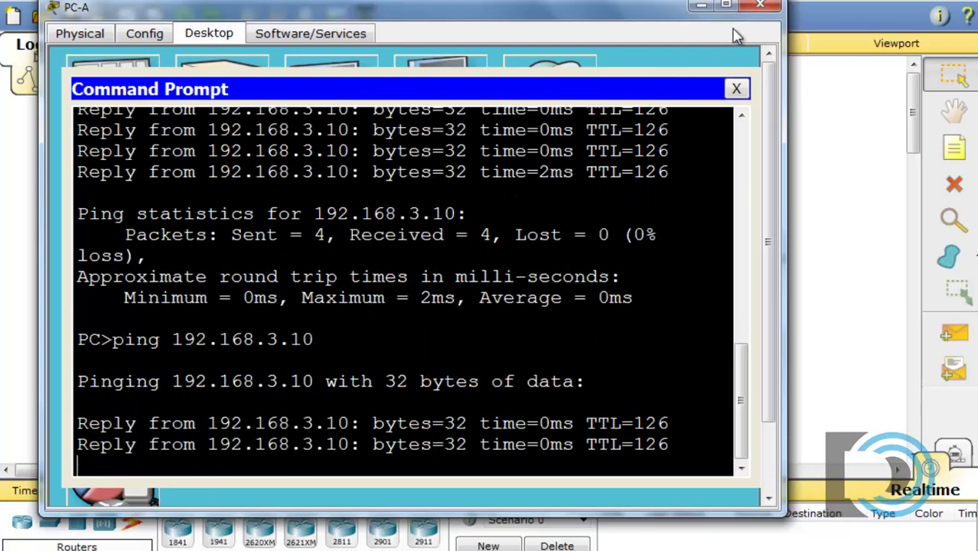
left_click(760, 6)
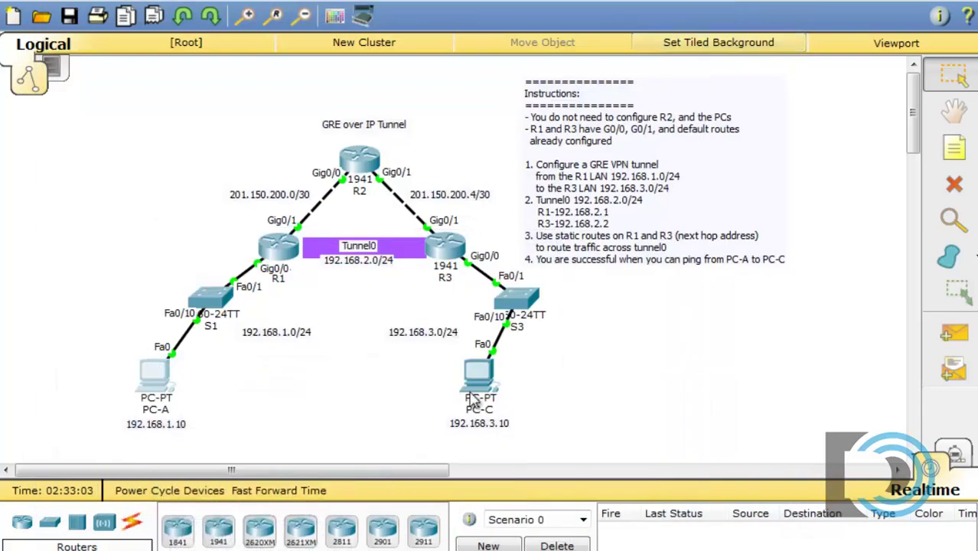
- Ping PC-A at 192.168.1.10 from PC-C's command prompt and close PC-C's window
left_click(476, 382)
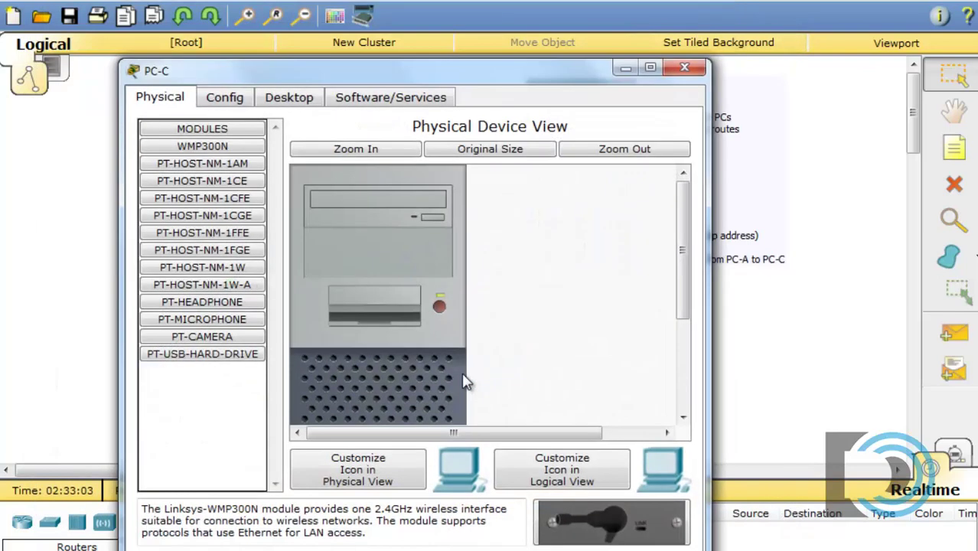
left_click(296, 105)
left_click_drag(325, 75, 232, 29)
left_click(424, 115)
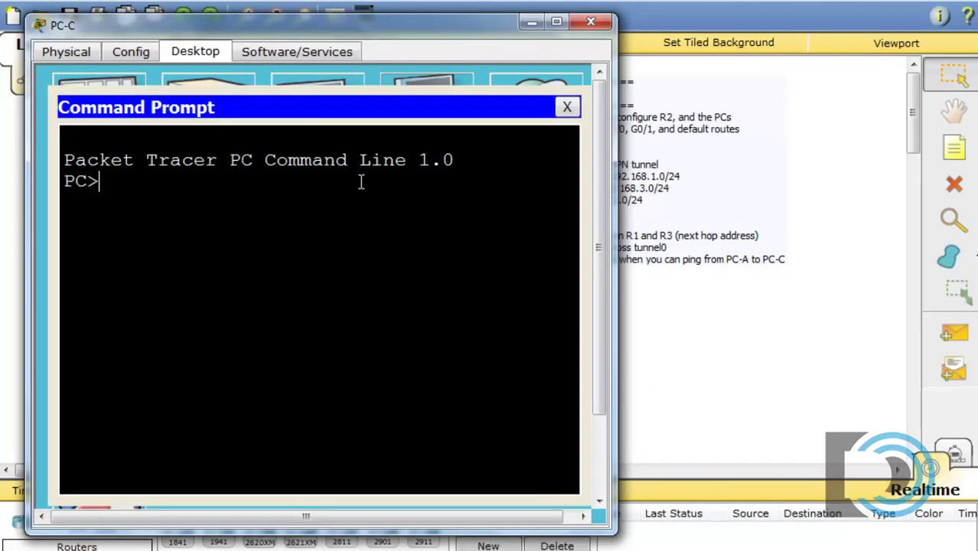
type("ping")
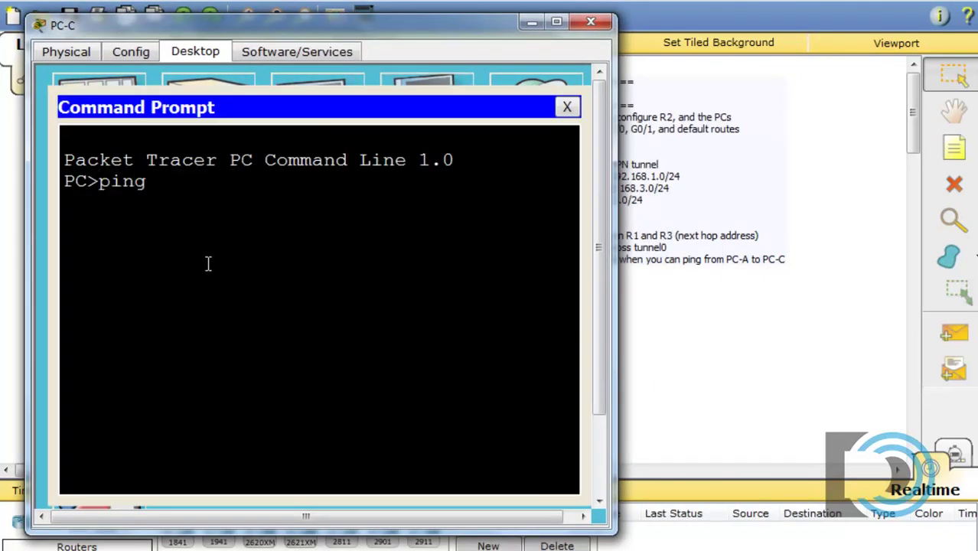
type(" 192.168.1.0")
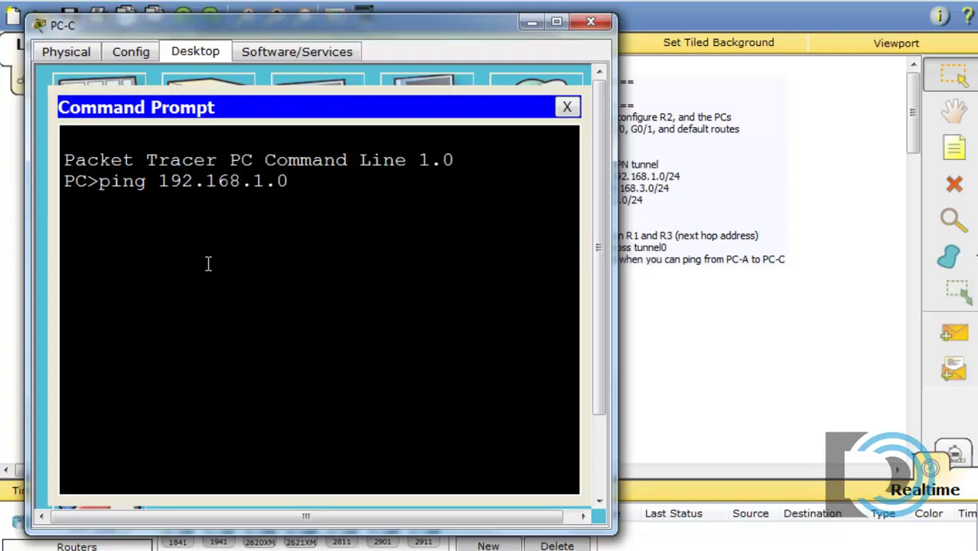
type("10")
key("Return")
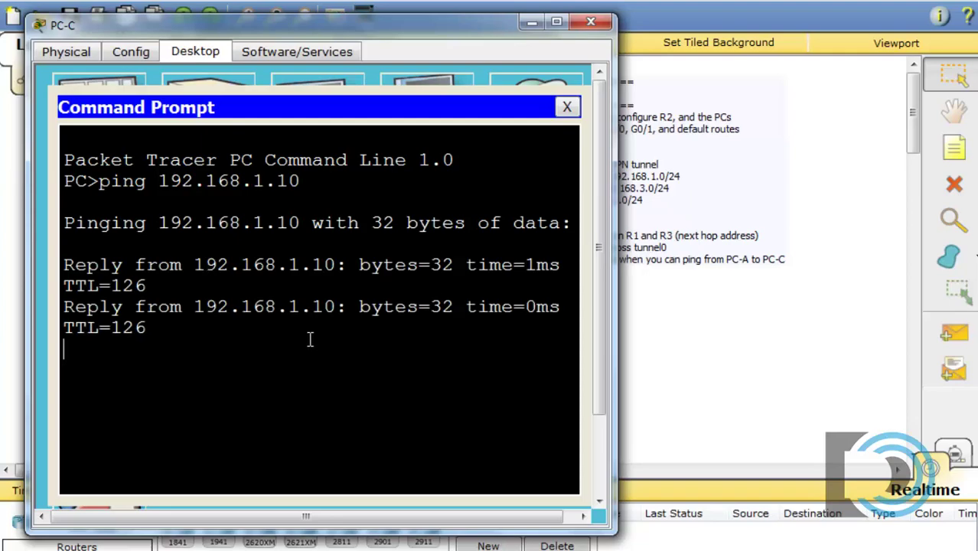
left_click(567, 107)
left_click(591, 23)
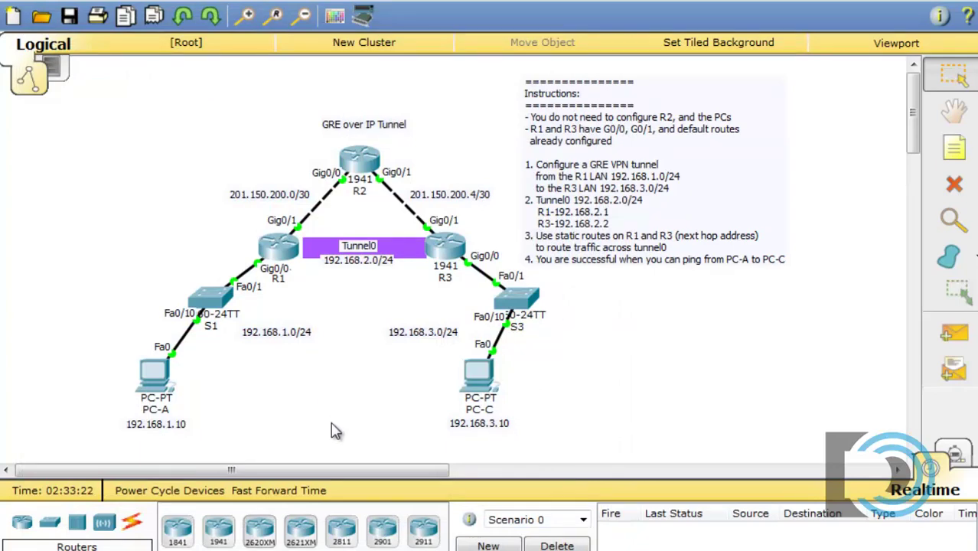
- Switch to Simulation mode and restrict the visible event filters to ICMP only
left_click(962, 457)
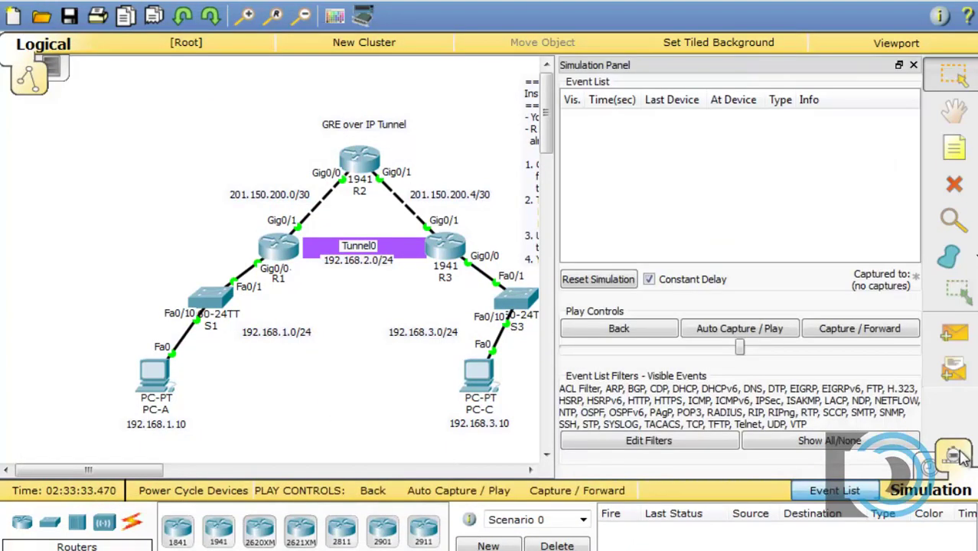
left_click(809, 442)
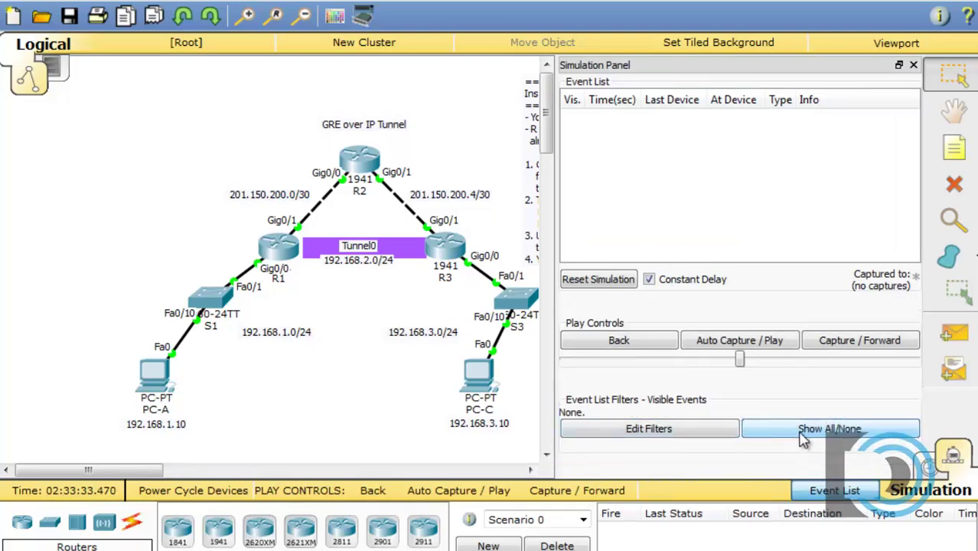
left_click(655, 433)
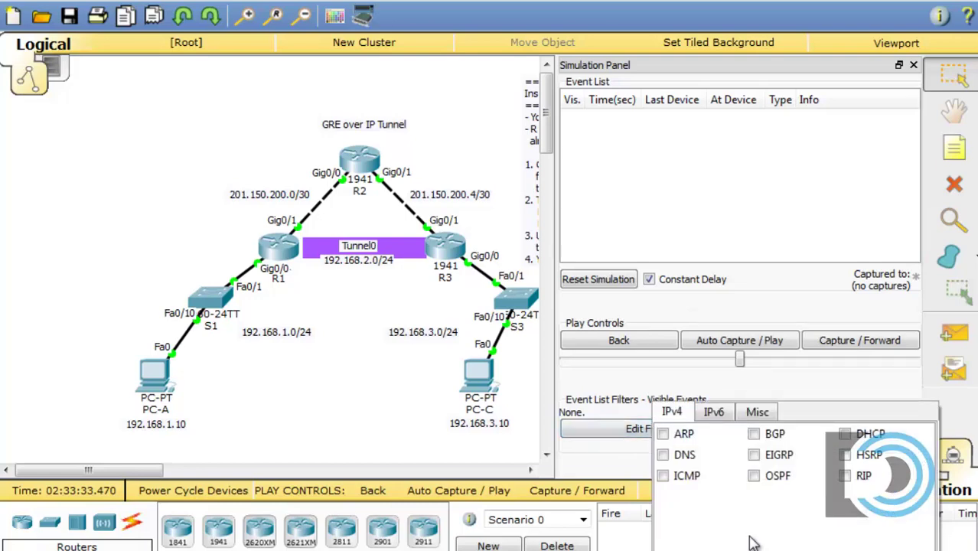
left_click(665, 476)
left_click(758, 413)
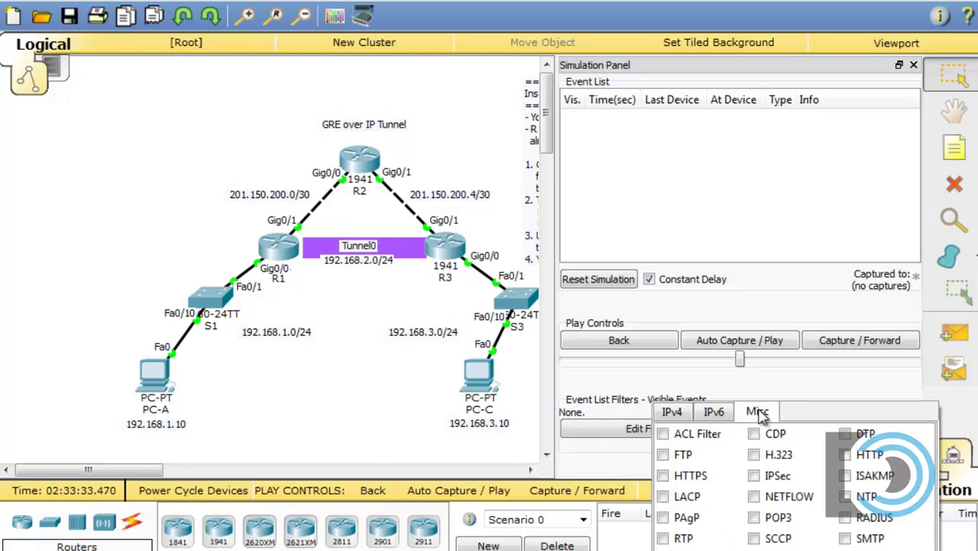
left_click(672, 413)
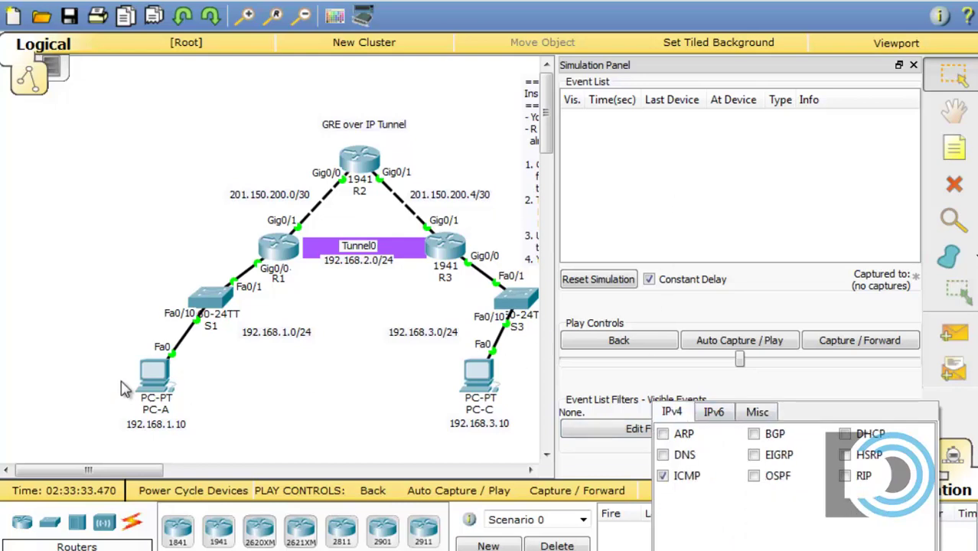
- Start a ping from PC-A to 192.168.3.10 in Simulation mode to generate an ICMP packet
left_click(155, 376)
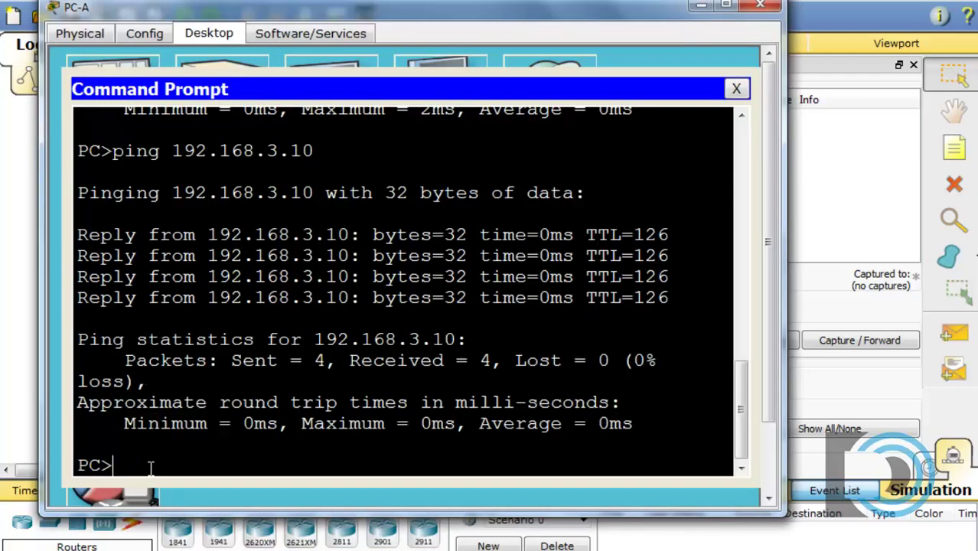
key("Up")
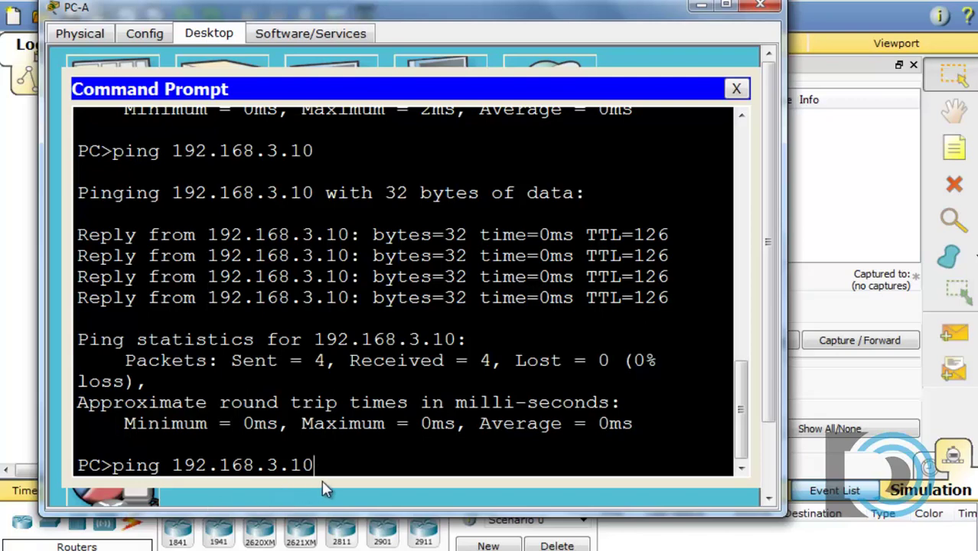
key("Return")
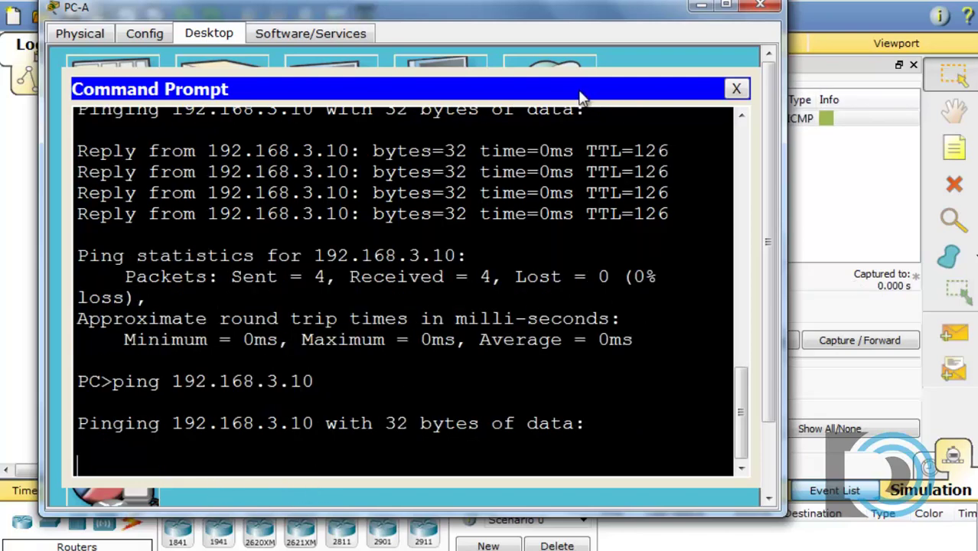
- Move PC-A's window out of the way and advance the simulation until the ICMP packet reaches R2
left_click_drag(624, 8, 533, 550)
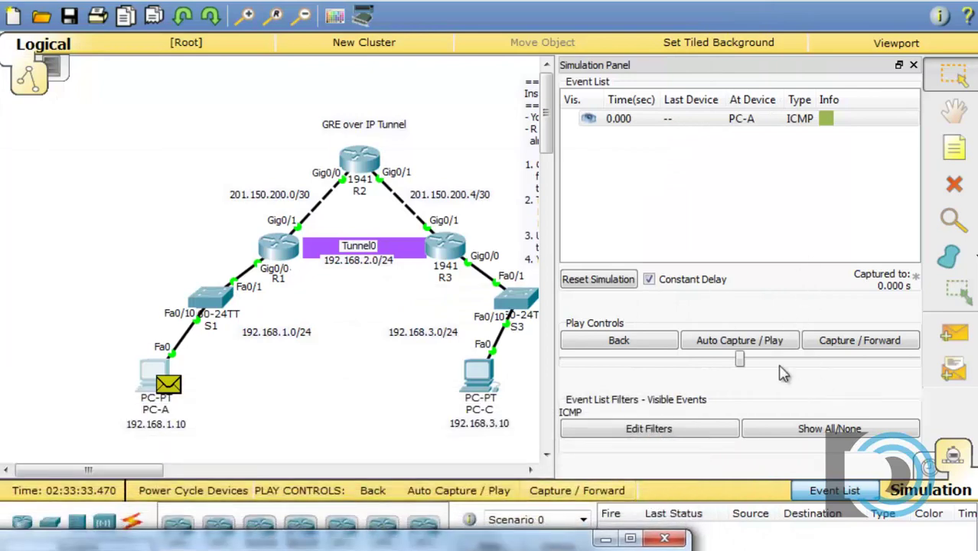
left_click(740, 348)
left_click(858, 348)
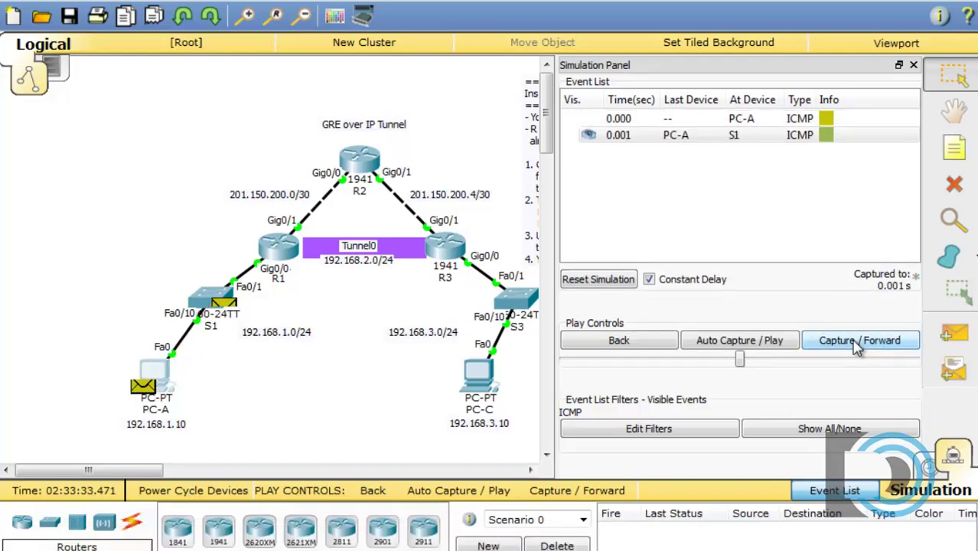
left_click(858, 348)
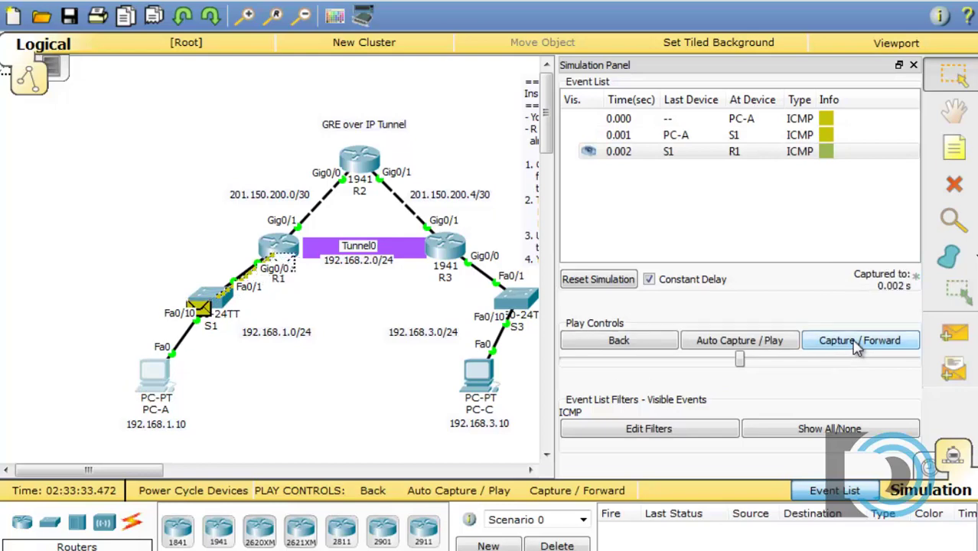
left_click(858, 346)
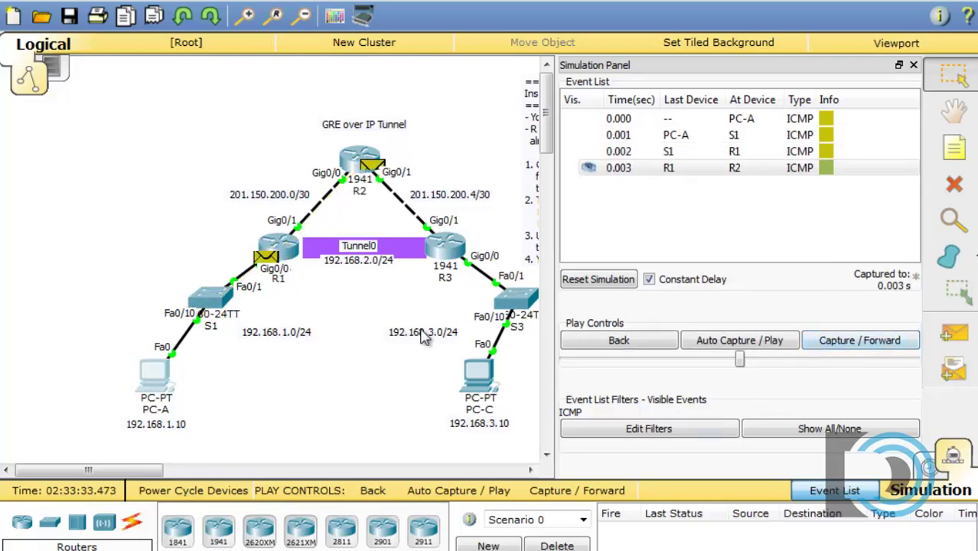
- Open the PDU information for the packet at R2 and resize its window to read the in and out layers
left_click(375, 173)
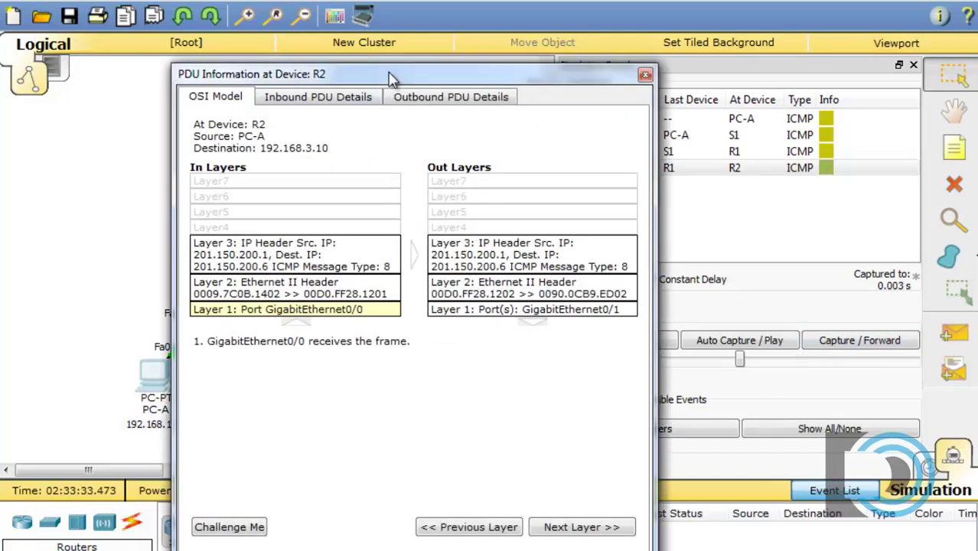
left_click_drag(393, 78, 274, 48)
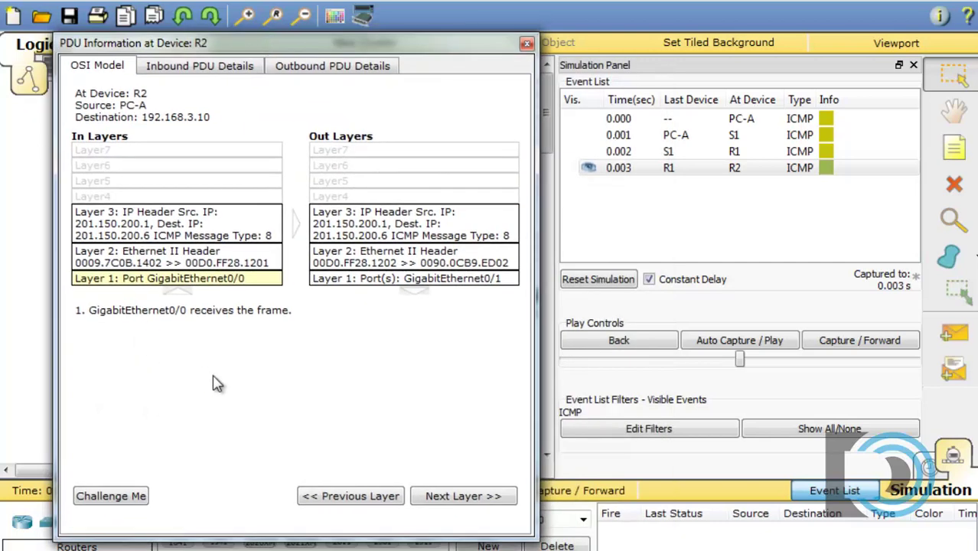
left_click_drag(538, 342, 747, 342)
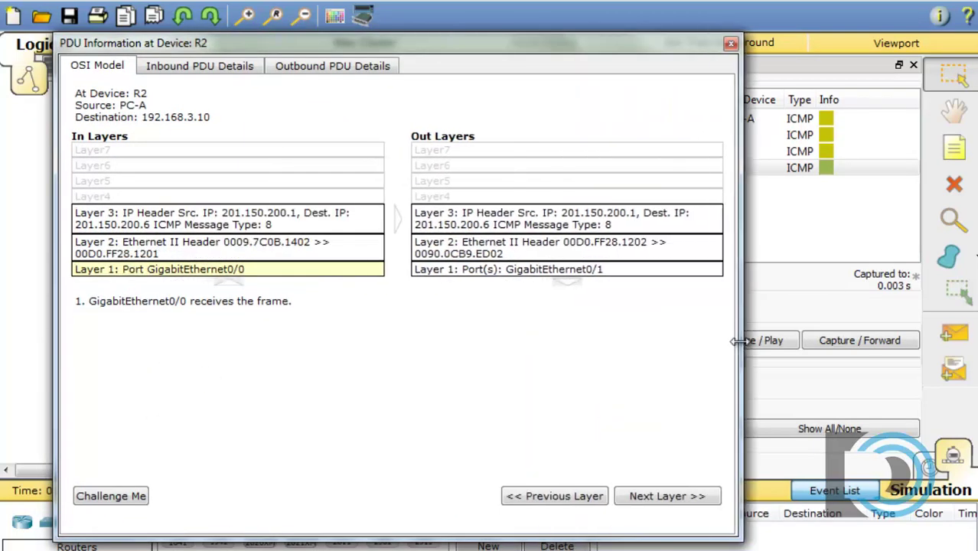
left_click_drag(748, 279, 617, 279)
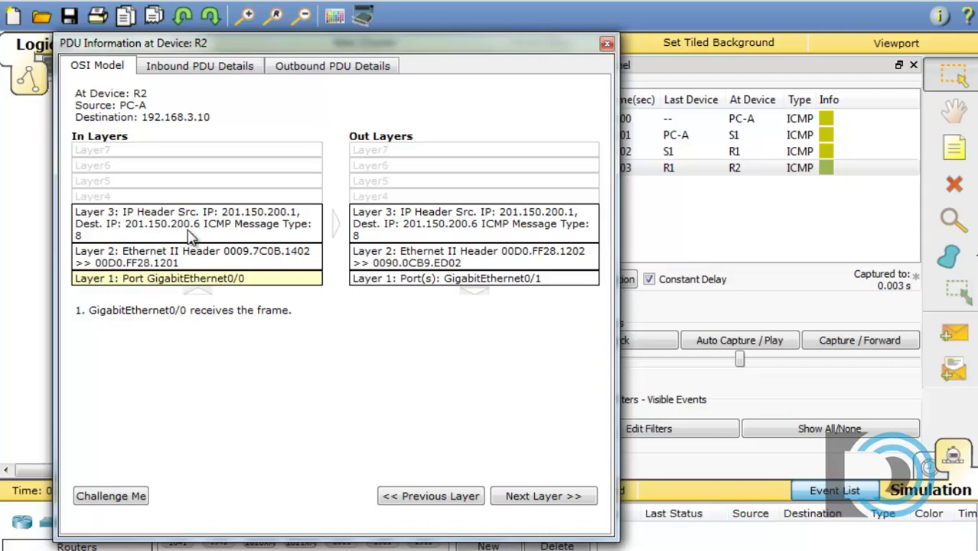
- Examine the outer IP, GRE, inner IP and ICMP headers in R2's inbound PDU details and close the PDU window
left_click(180, 75)
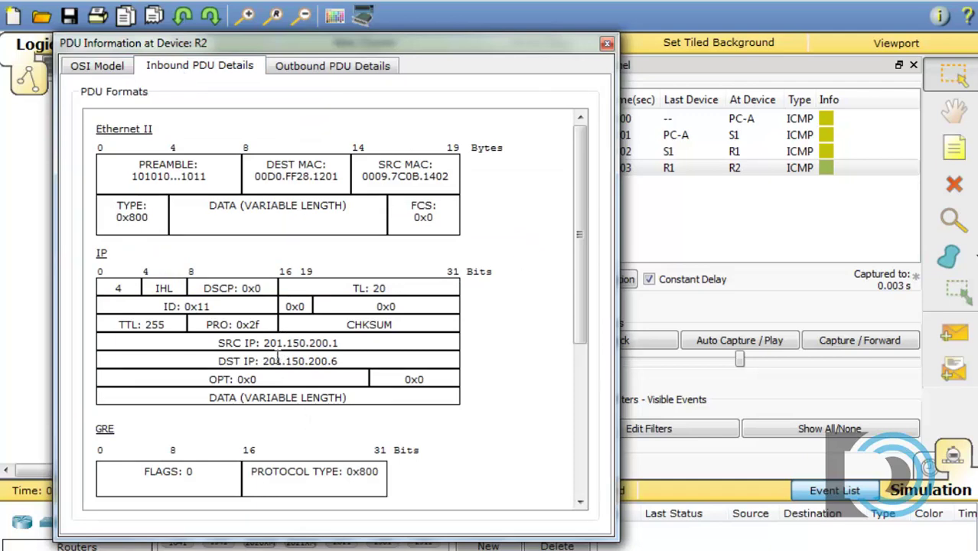
left_click(721, 340)
left_click_drag(585, 227, 578, 372)
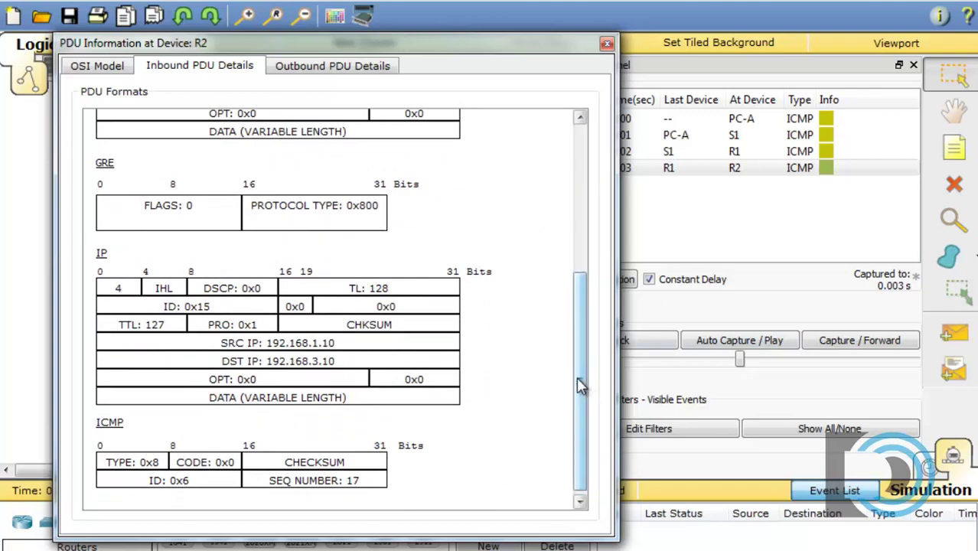
left_click_drag(581, 386, 579, 277)
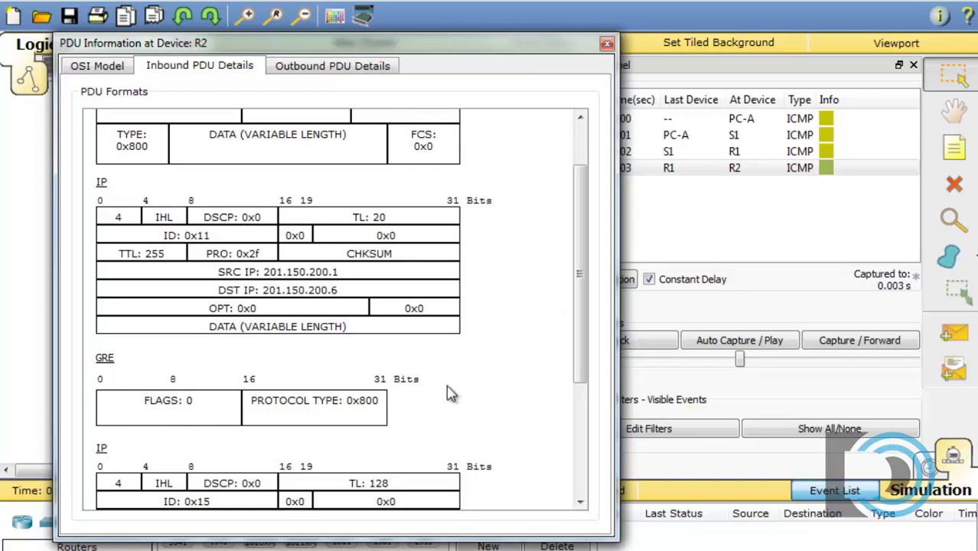
left_click_drag(580, 287, 578, 425)
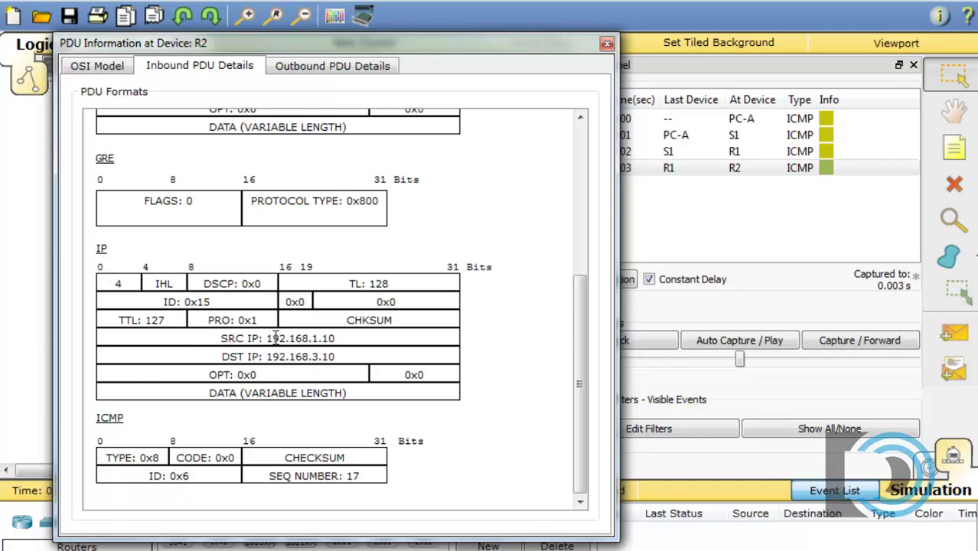
left_click_drag(305, 337, 353, 346)
left_click_drag(290, 357, 340, 357)
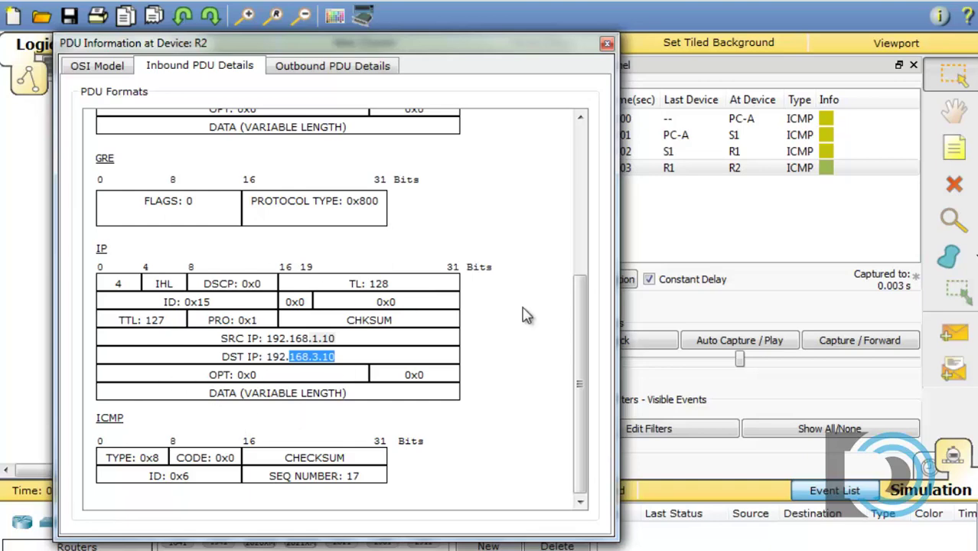
mouse_move(581, 383)
left_mouse_down()
mouse_move(577, 232)
mouse_move(580, 385)
left_mouse_up()
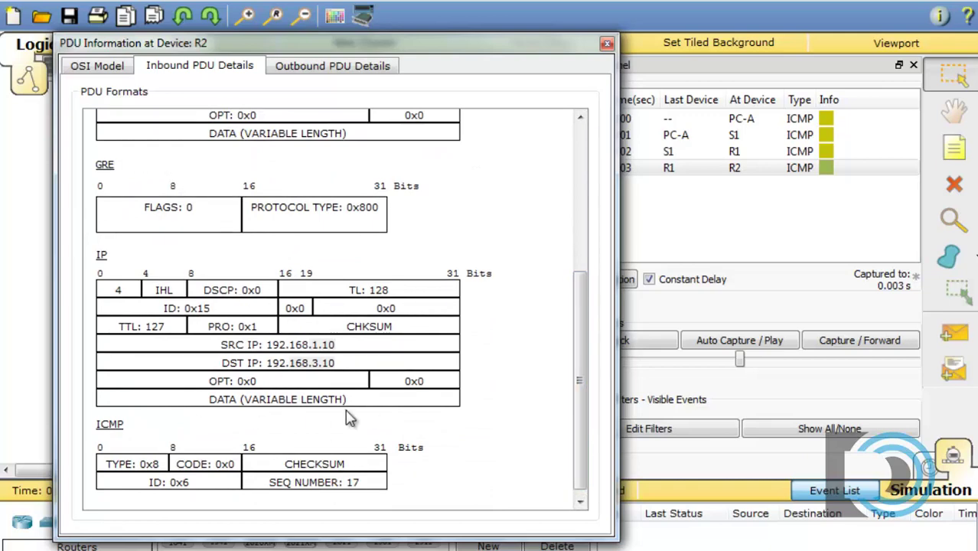
left_click(607, 42)
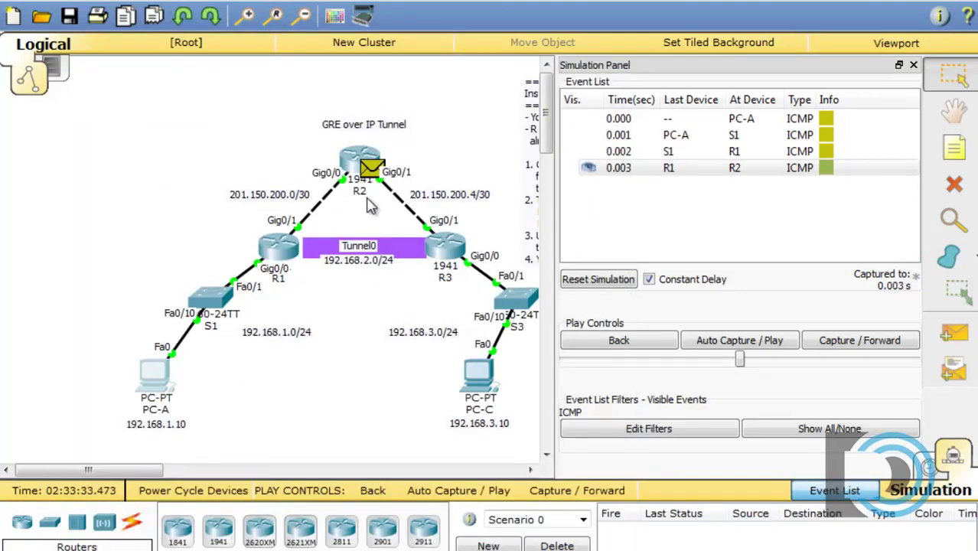
- Run show ip route in R2's privileged CLI, widen the window to read the routing table, and minimize it
left_click(354, 157)
left_click(327, 190)
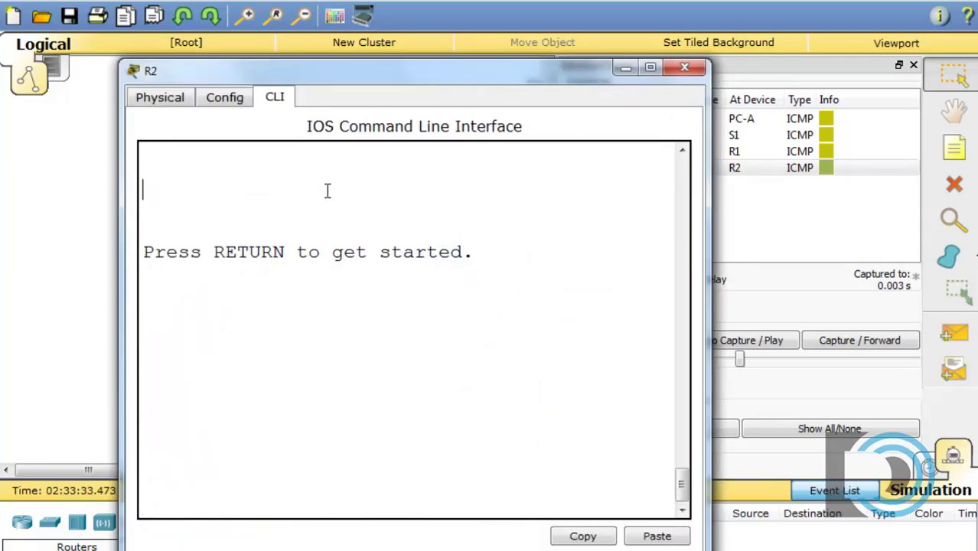
key("Return")
type("en")
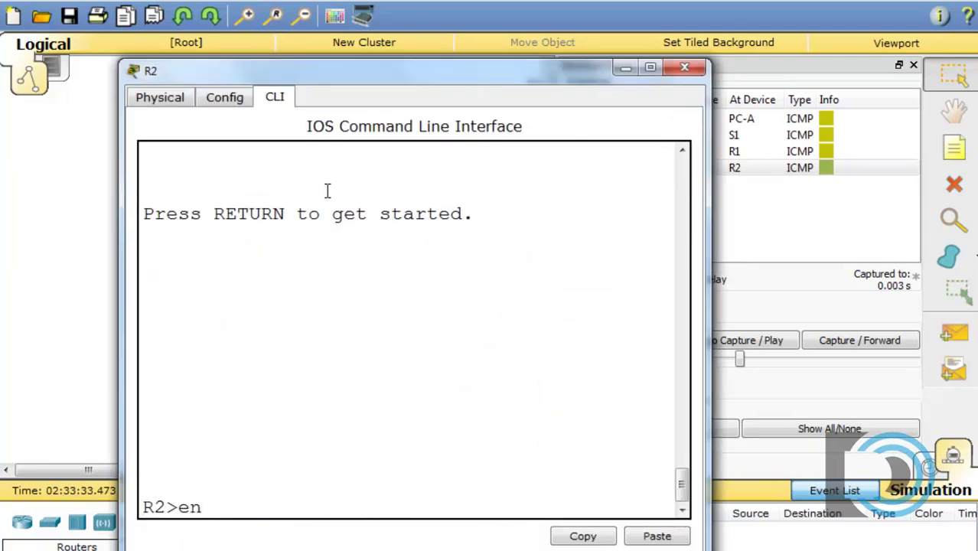
key("Return")
type("show ")
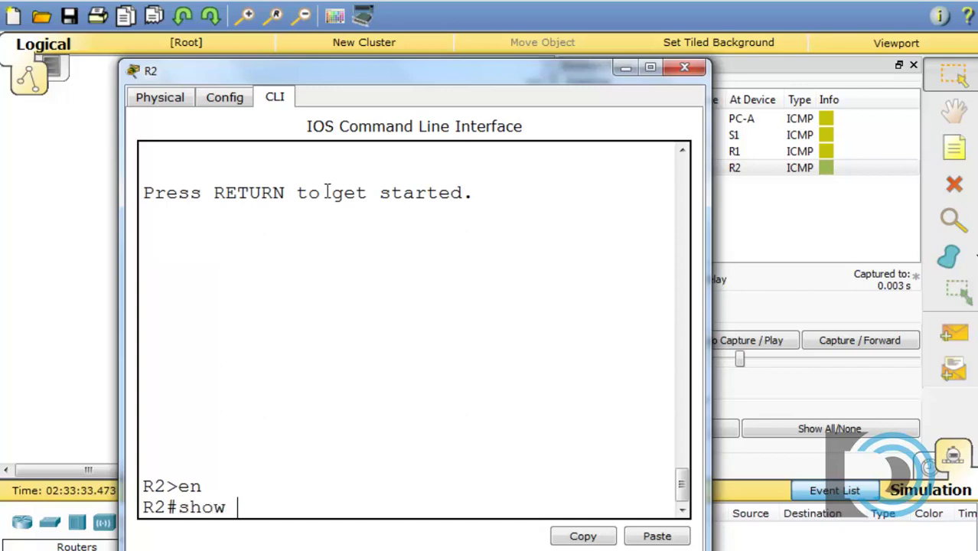
type("ip route")
key("Return")
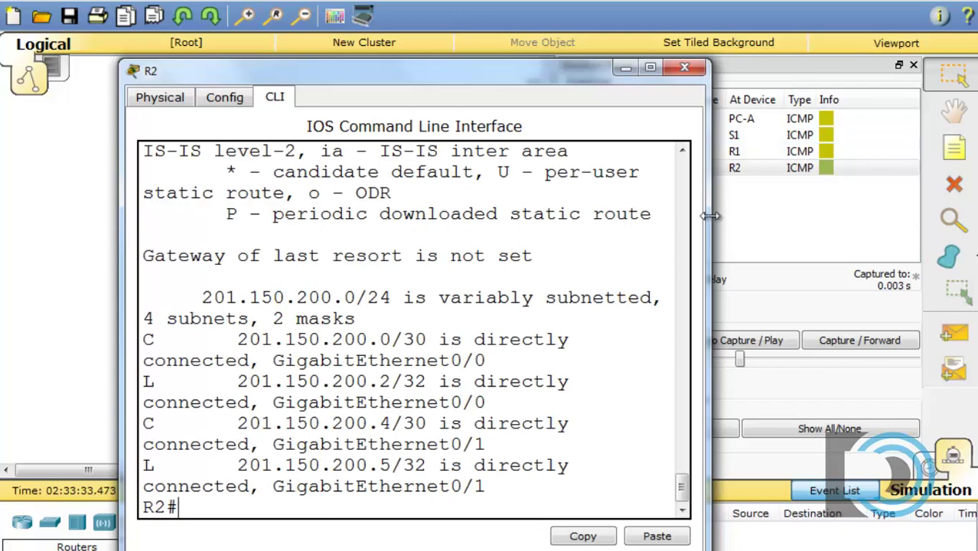
left_click_drag(705, 215, 971, 215)
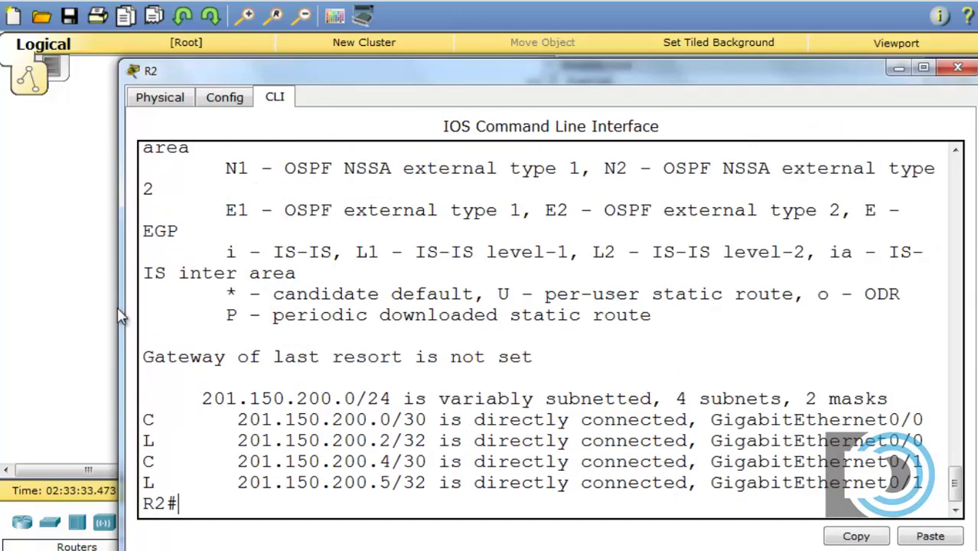
left_click_drag(126, 314, 11, 313)
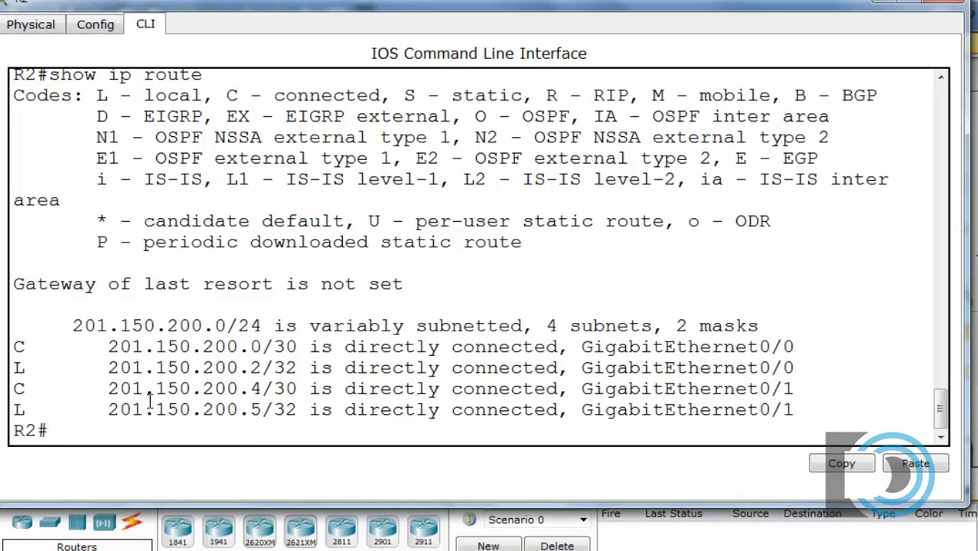
left_click(884, 3)
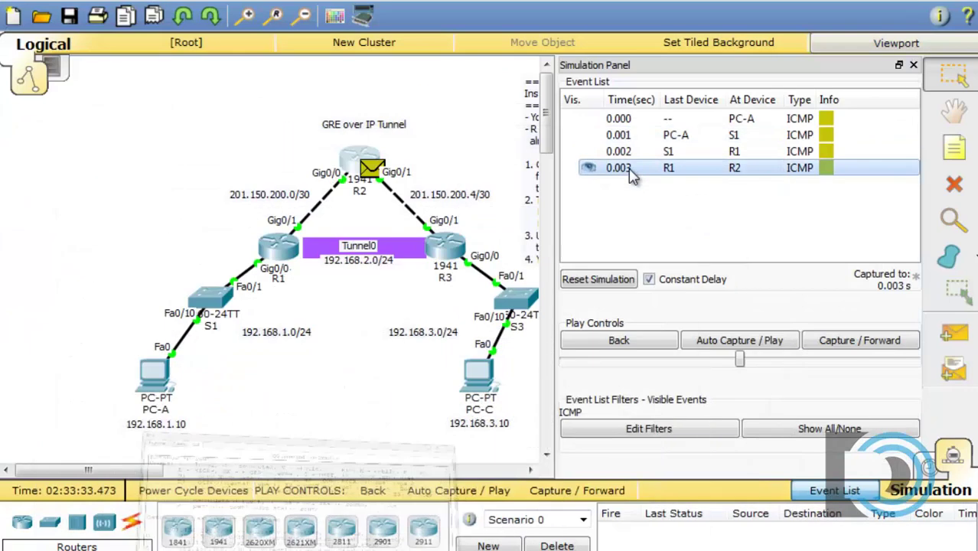
- Advance the simulation event by event from R2 until PC-C's echo reply arrives back at PC-A
left_click(845, 347)
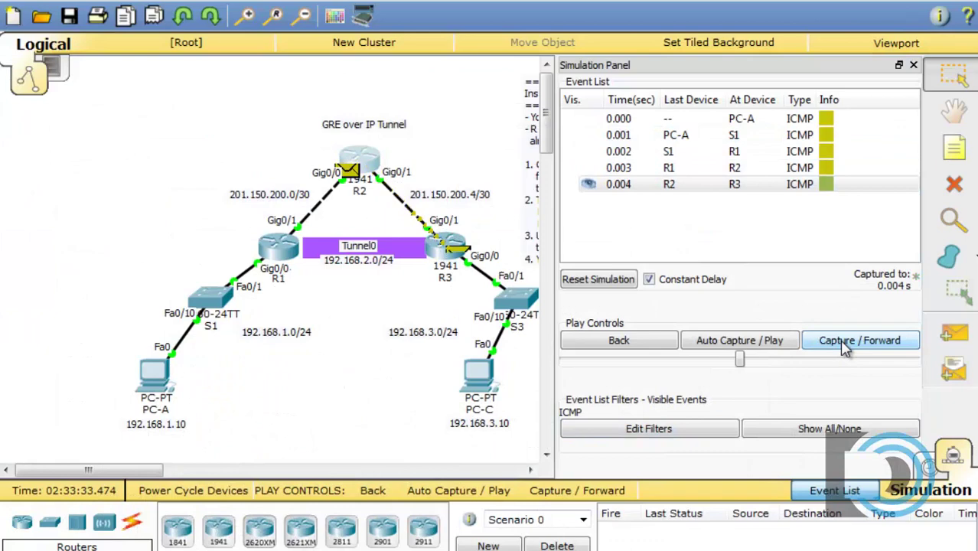
left_click(845, 346)
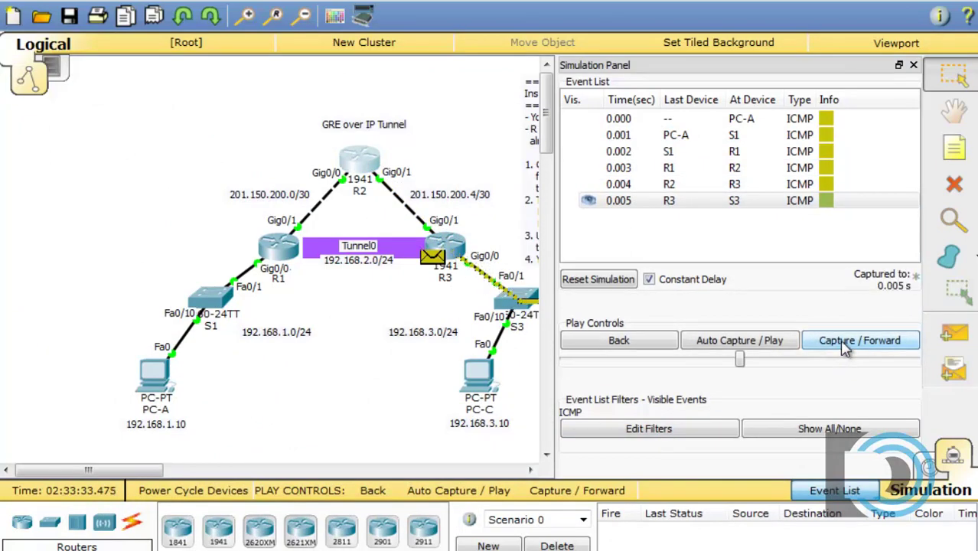
left_click(845, 347)
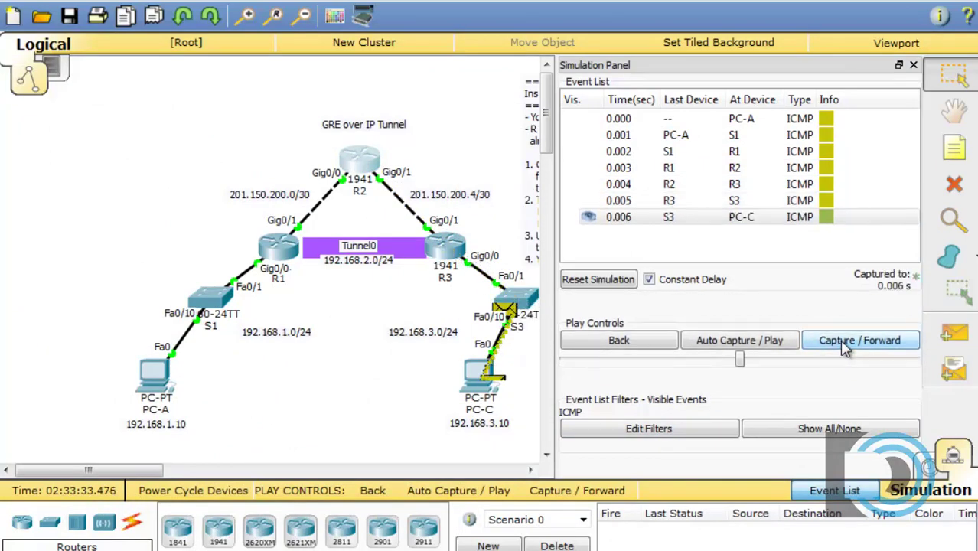
left_click(845, 347)
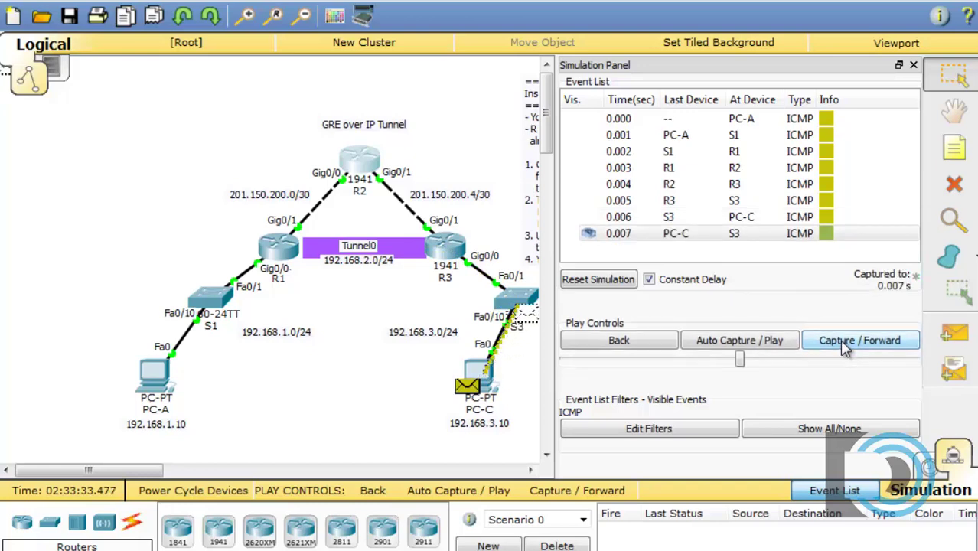
left_click(845, 347)
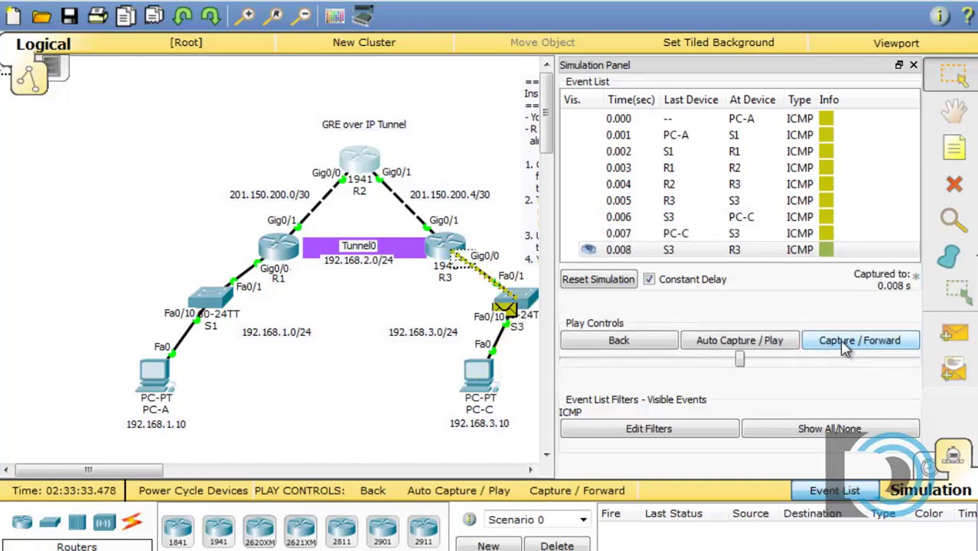
left_click(845, 347)
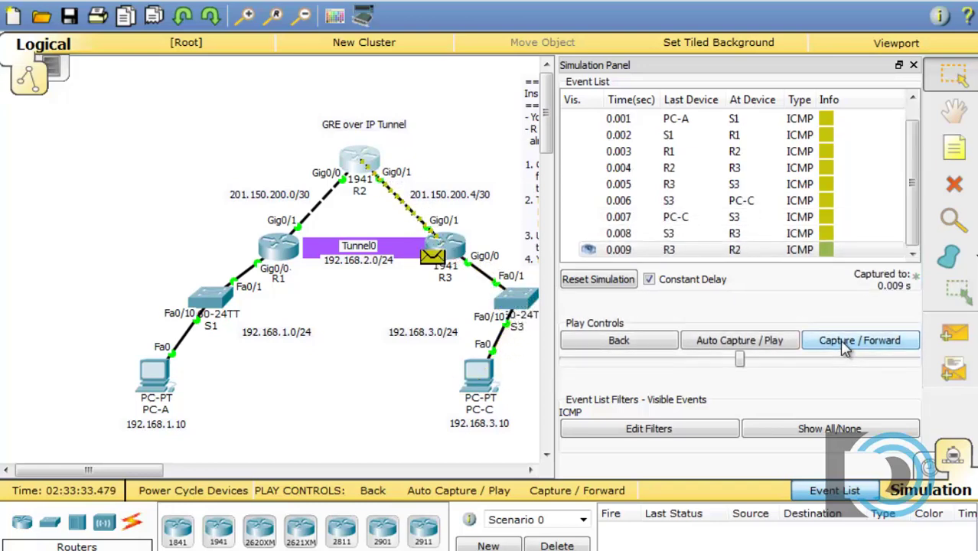
left_click(845, 347)
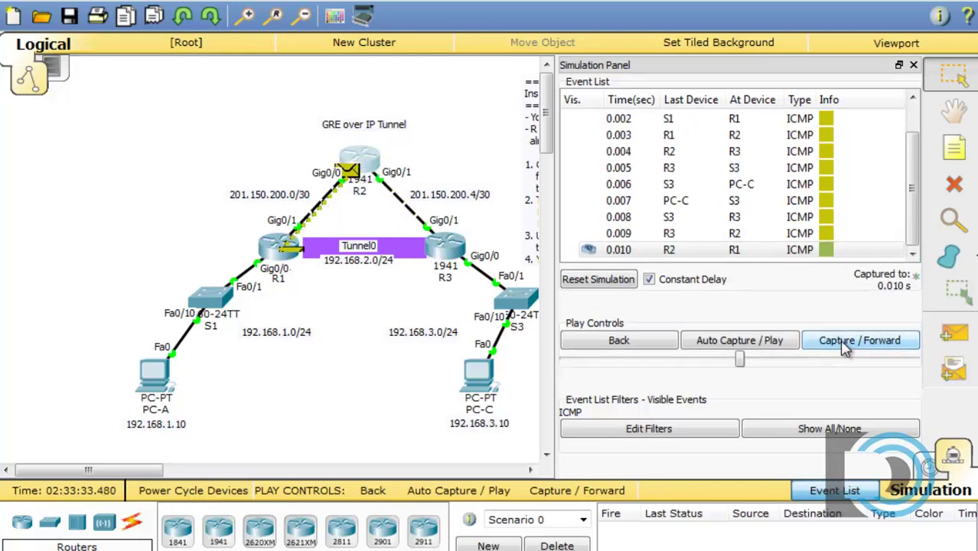
left_click(845, 347)
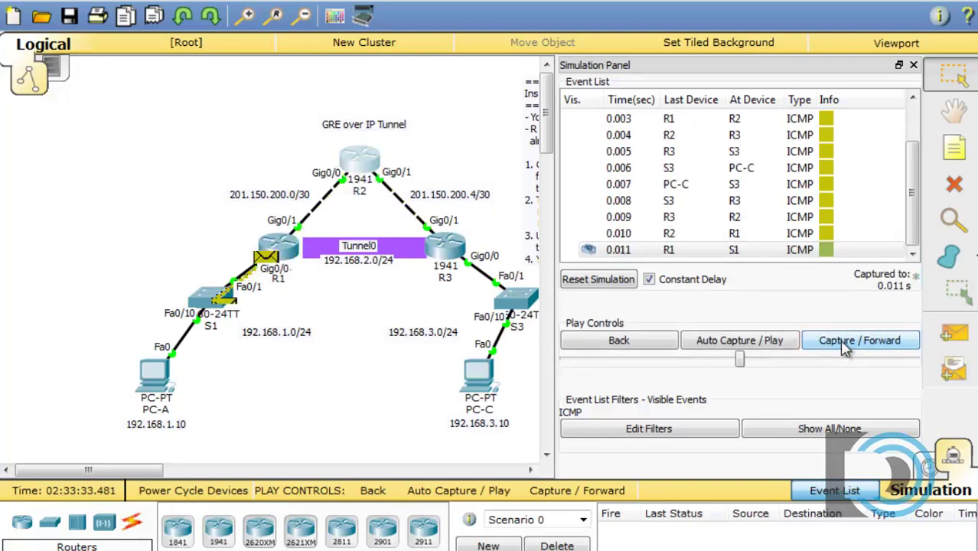
left_click(845, 347)
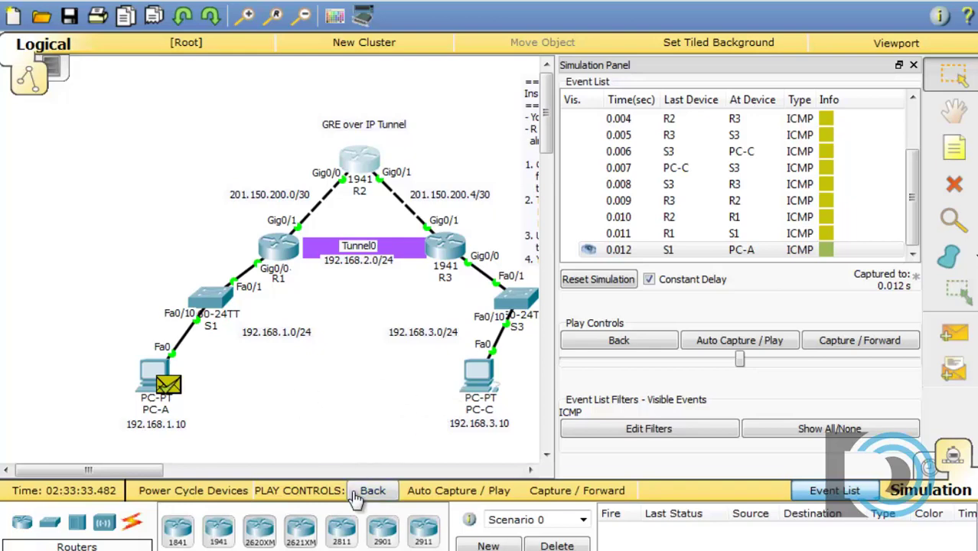
- Return to Realtime mode, check the PT Activity results, and view the assessment items with a widened Assessment Items column
key("shift+r")
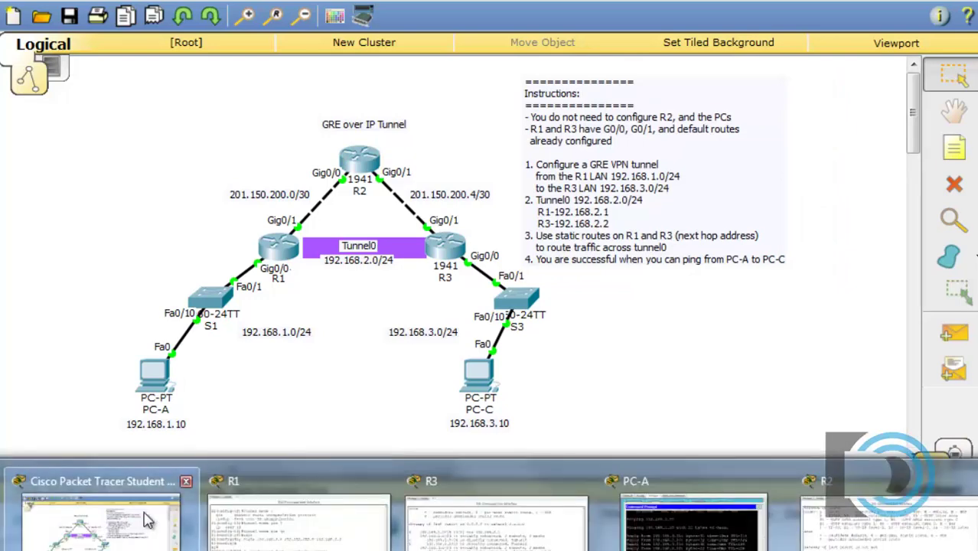
left_click(105, 455)
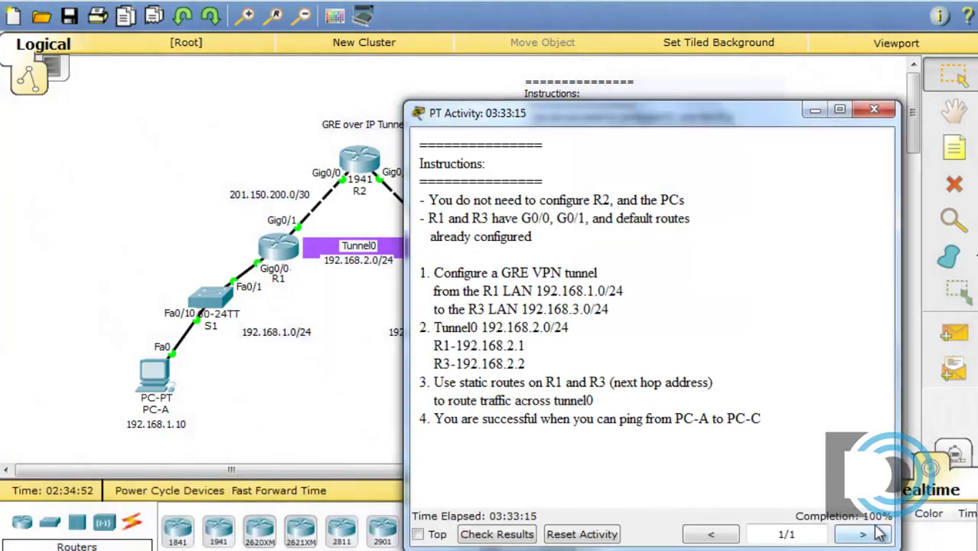
left_click(514, 534)
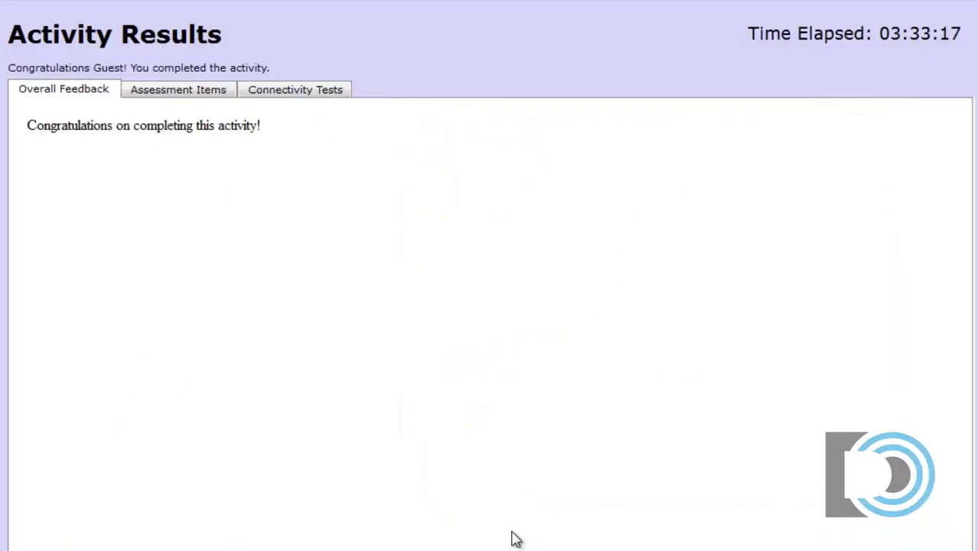
left_click(179, 91)
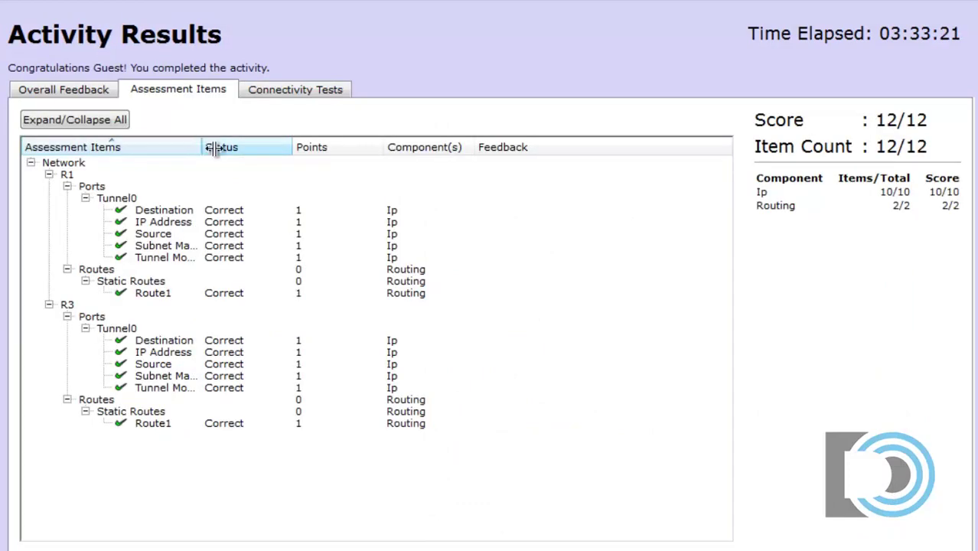
left_click_drag(203, 146, 392, 147)
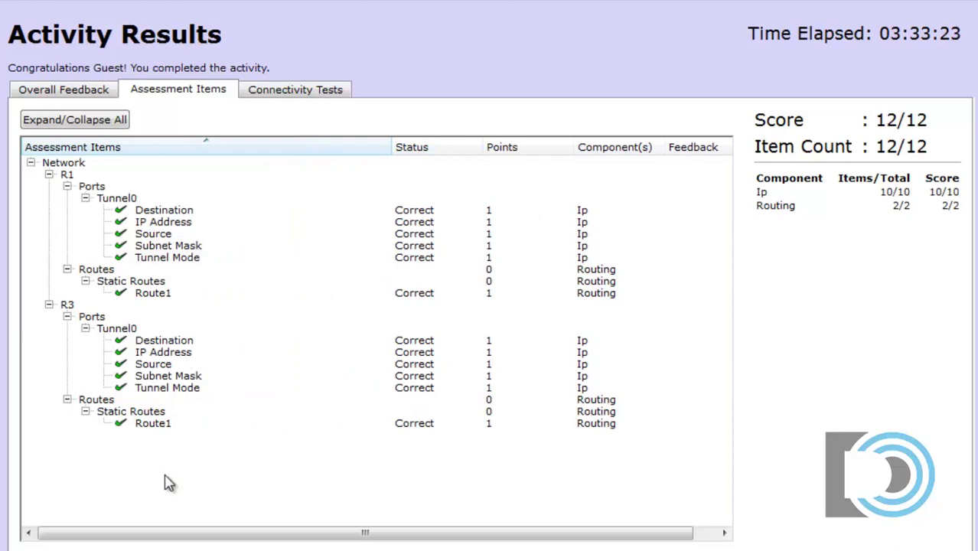